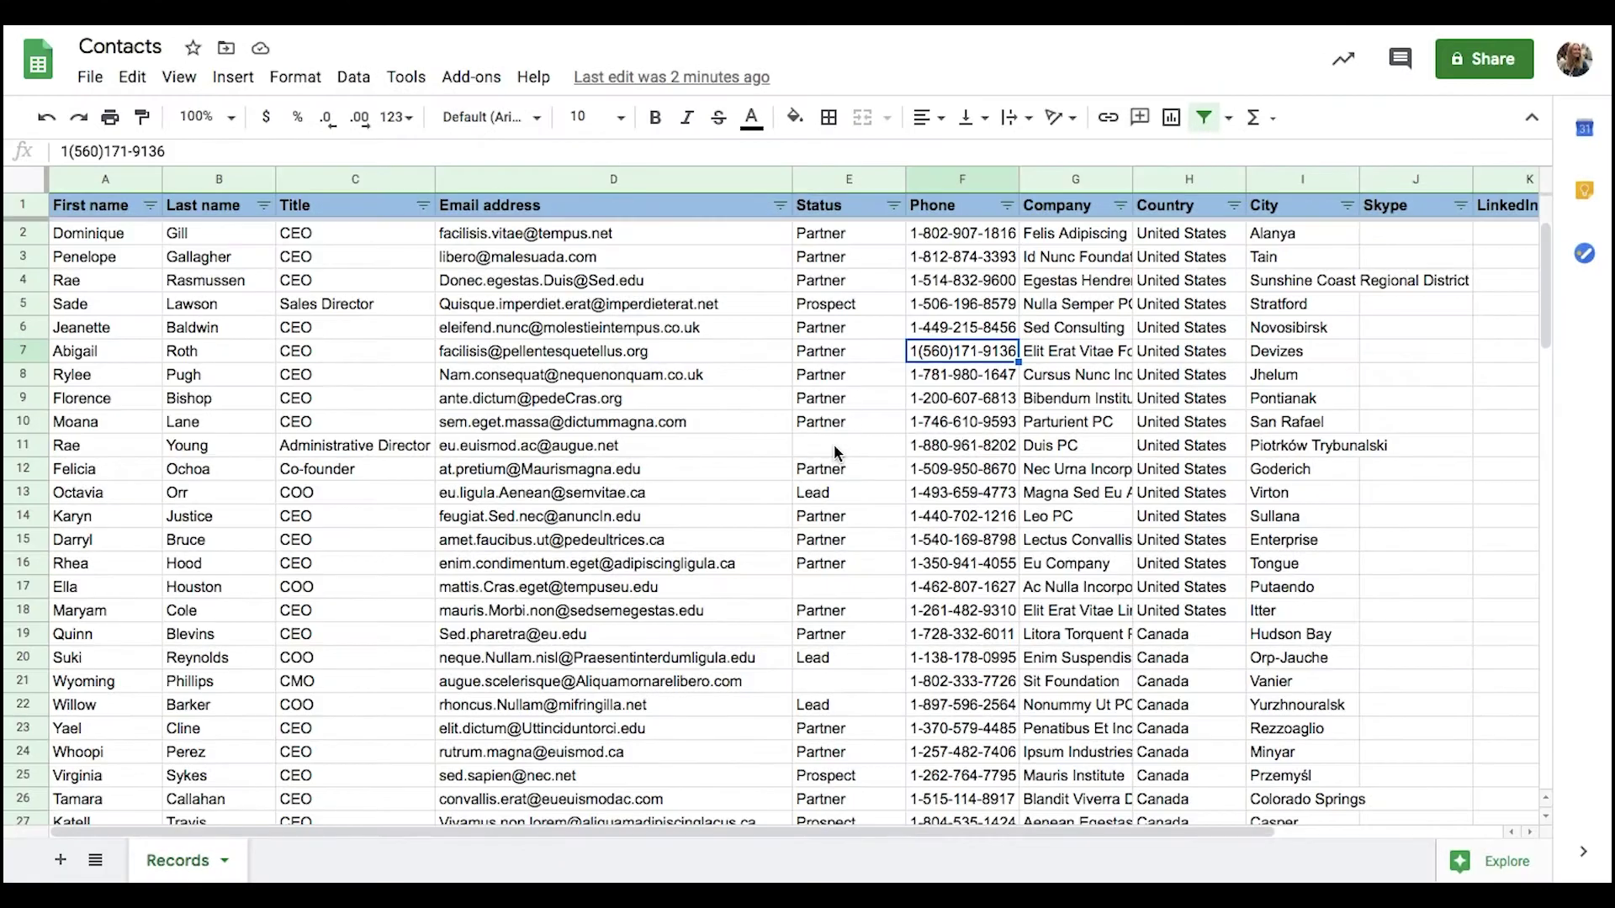
Select the empty Status cell E11 in the Contacts sheet
click(834, 444)
Fill the blank Status cells E11, E17 and the cell below with Lead, Partner and Customer
text(Lead)
key(Return)
click(813, 598)
text(Partner)
key(Return)
key(Down)
key(Down)
key(Down)
text(Customer)
key(Return)
Reformat the phone number in F7 with dashes instead of brackets
click(936, 359)
double_click(921, 353)
key(BackSpace)
text(-)
key(BackSpace)
text(-)
key(Return)
Set Status E49 to Prospect and E63 and E65 to Lead
scroll(998, 509, down, 4)
scroll(998, 509, down, 9)
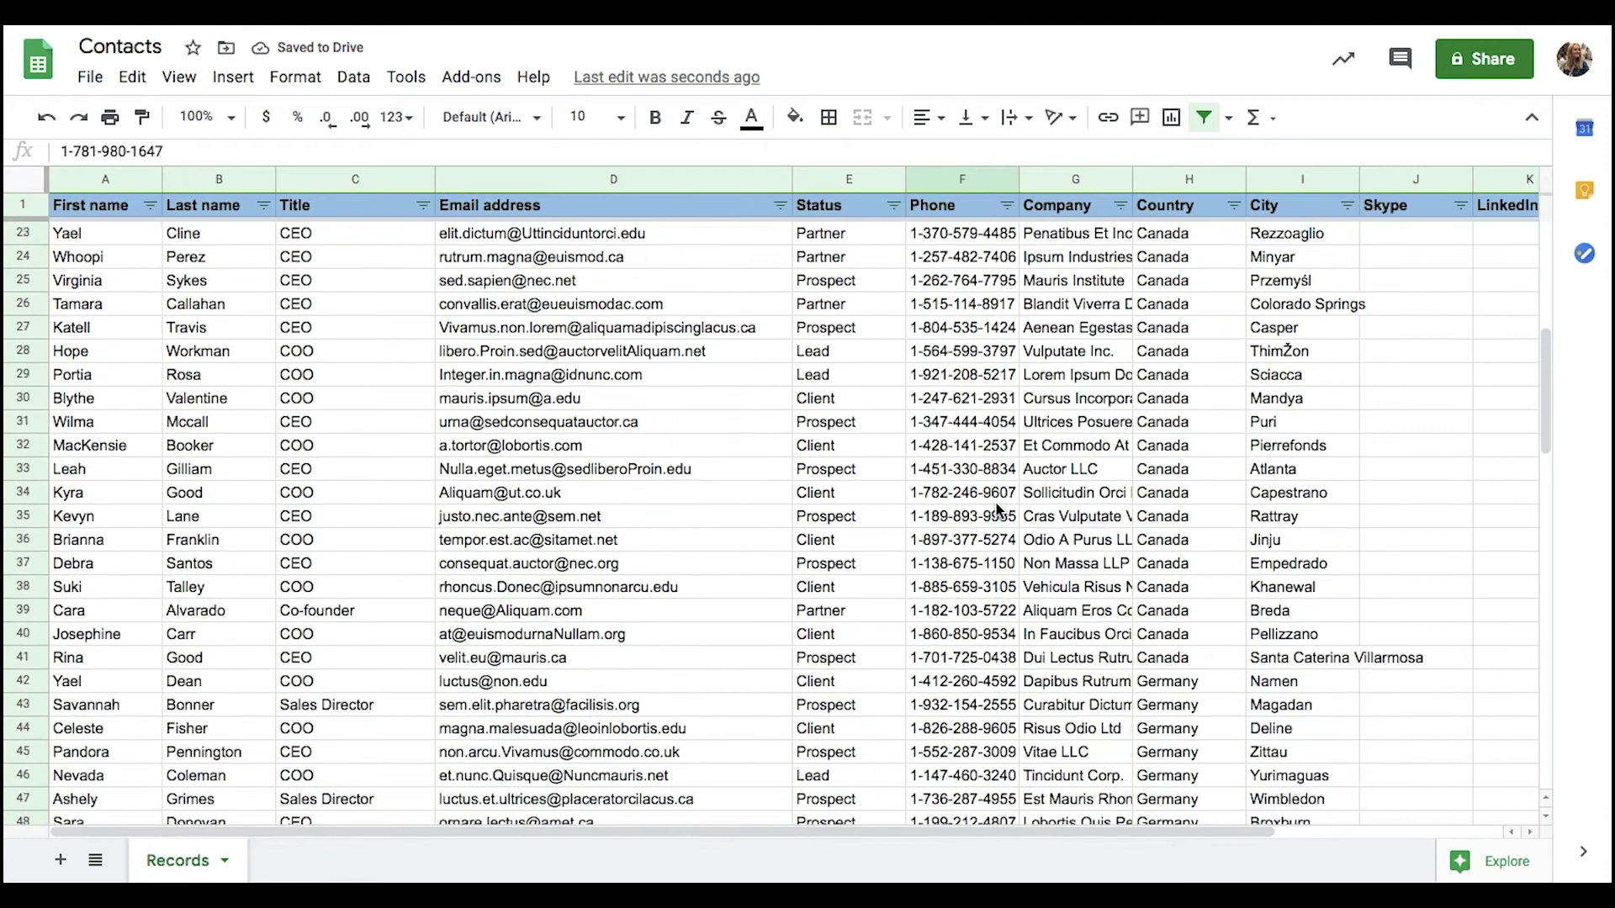
click(845, 492)
text(Prospect)
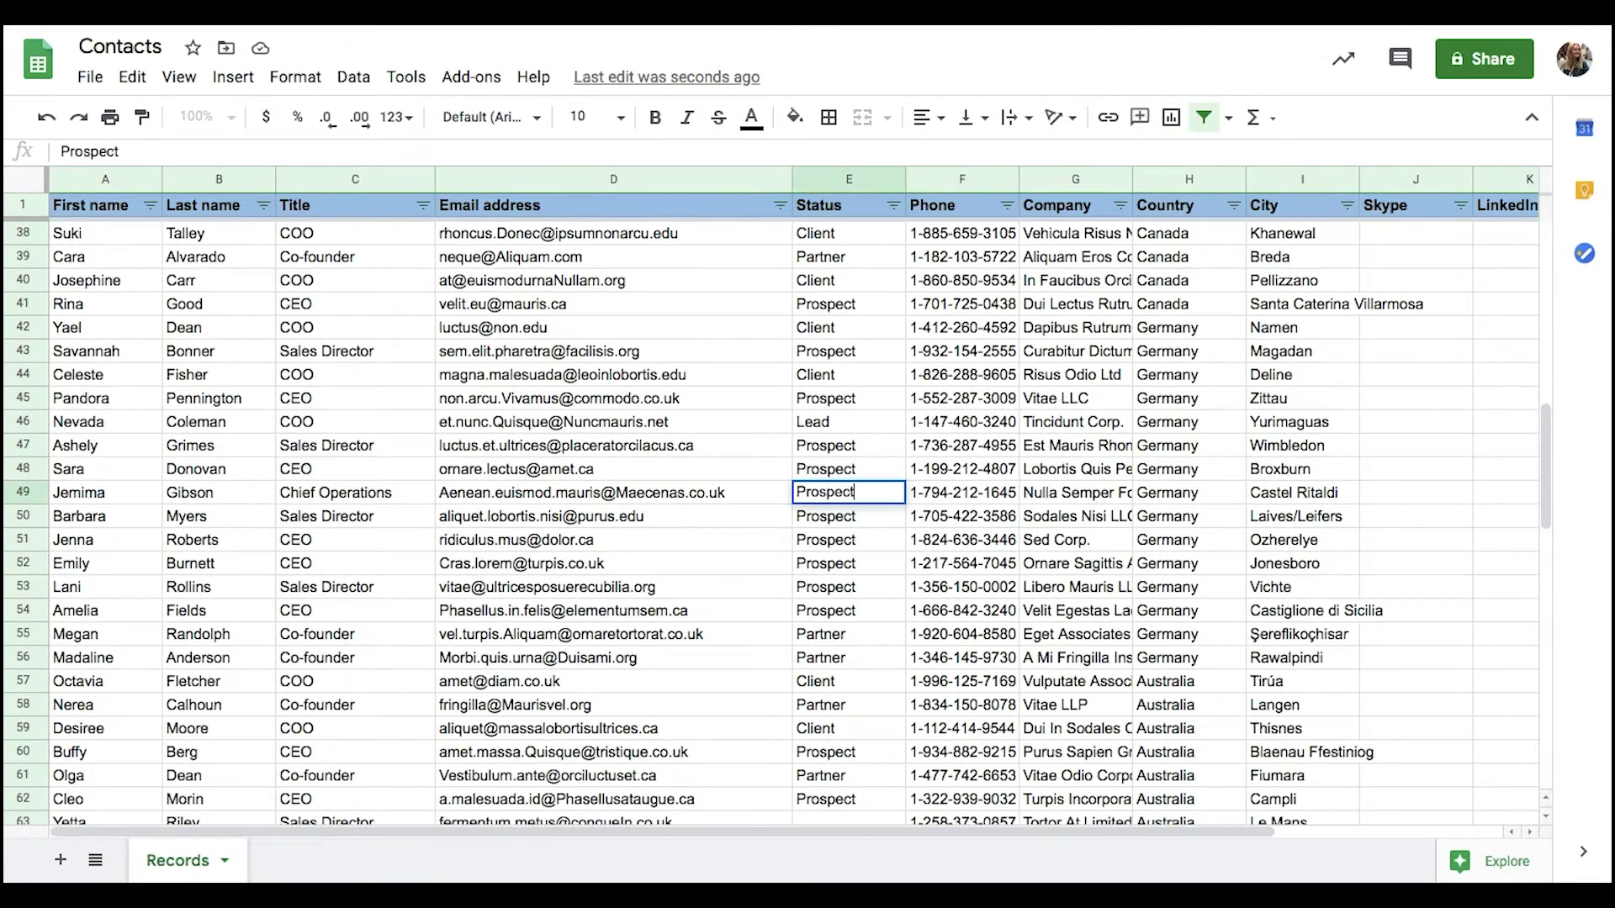
key(Return)
scroll(777, 528, down, 4)
scroll(777, 527, down, 1)
click(847, 492)
text(Lead)
key(Return)
click(848, 540)
text(Lead)
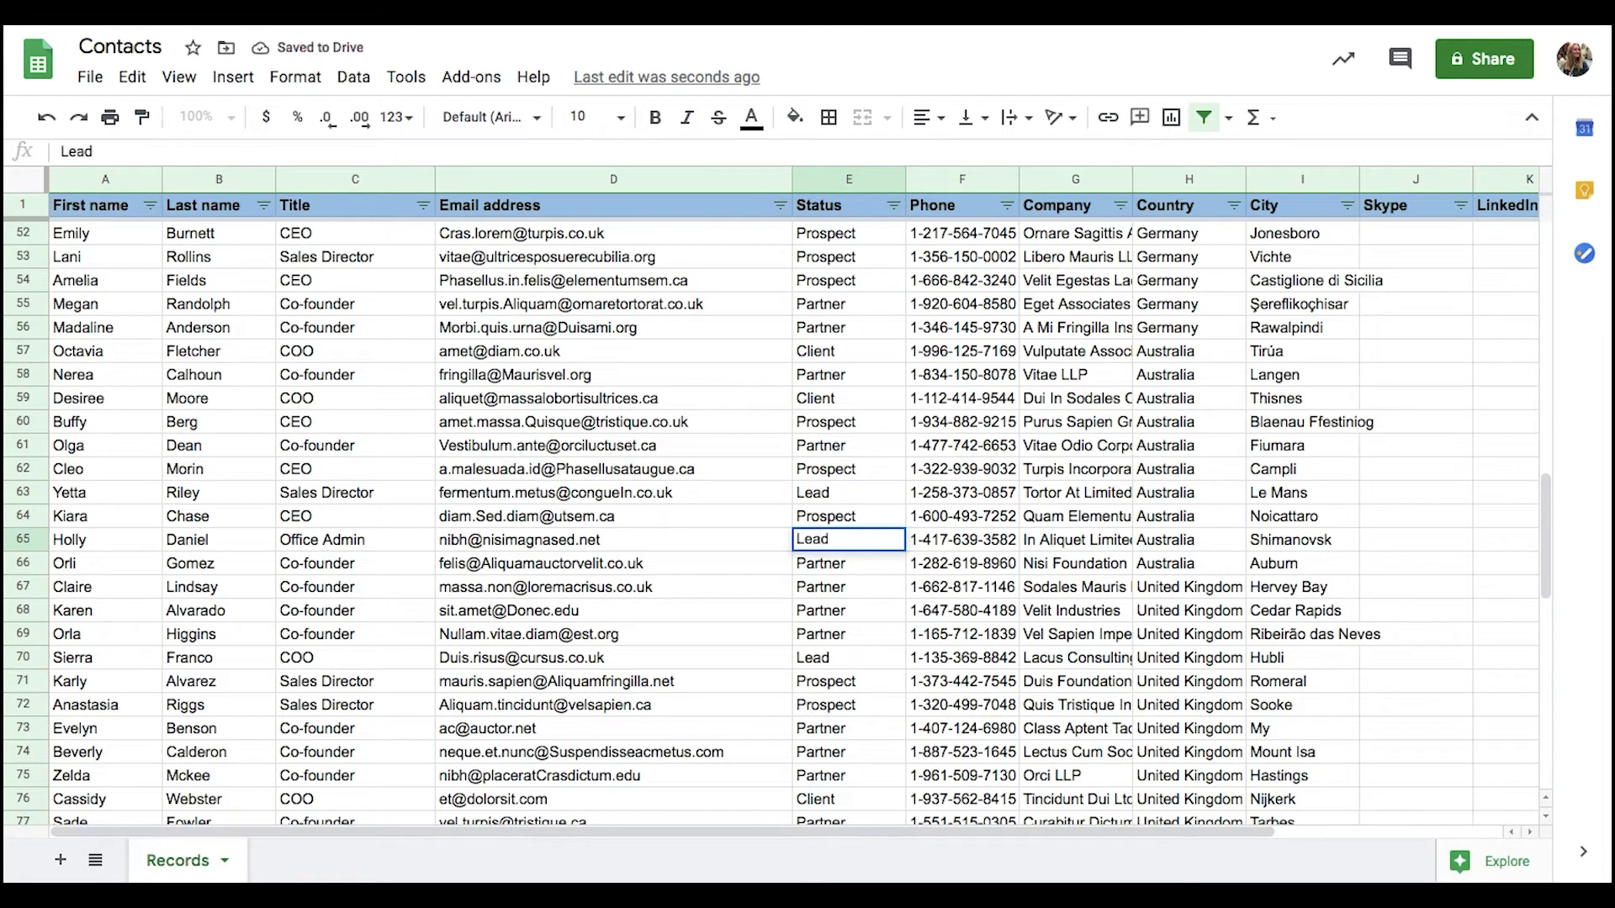
key(Return)
click(88, 80)
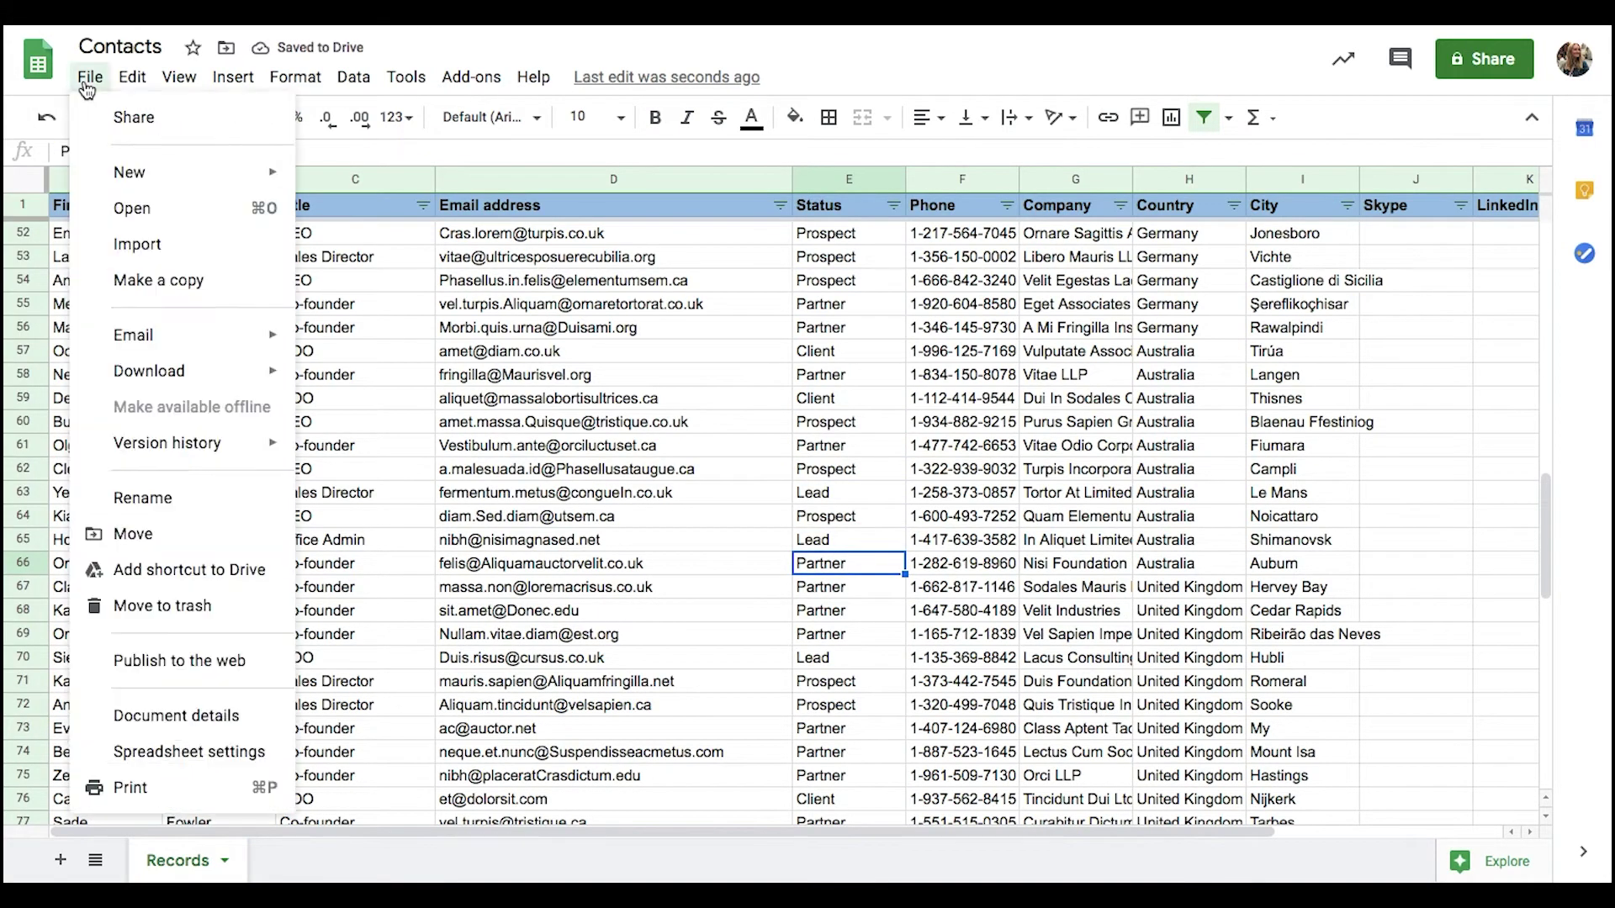
Download the Records sheet as Comma-separated values (.csv, current sheet)
mouse_move(156, 385)
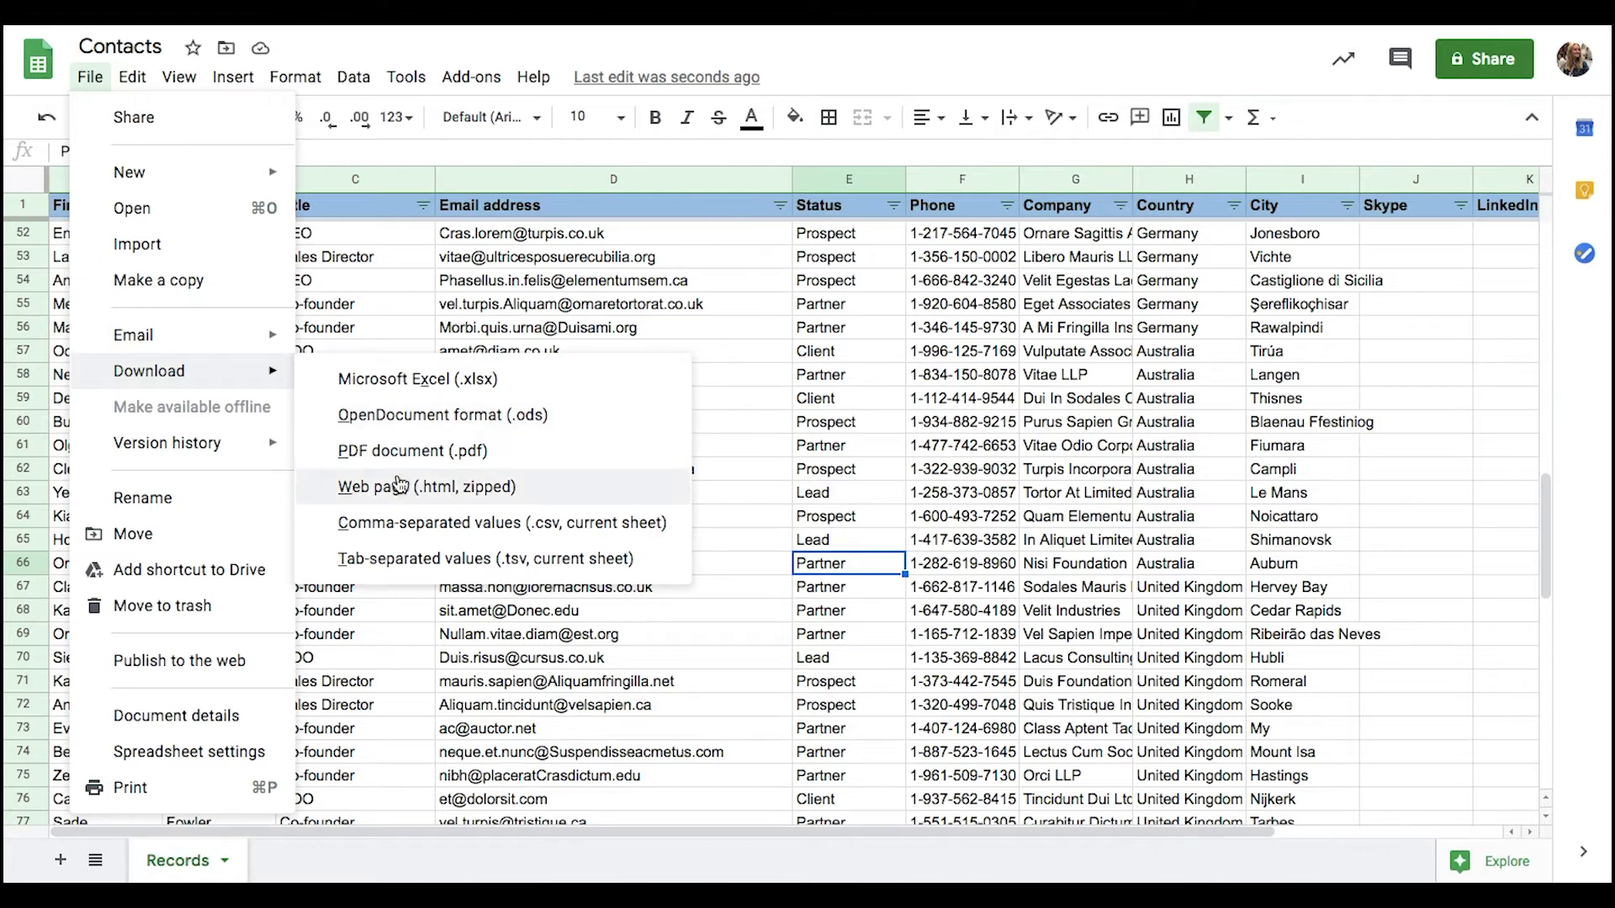
click(385, 522)
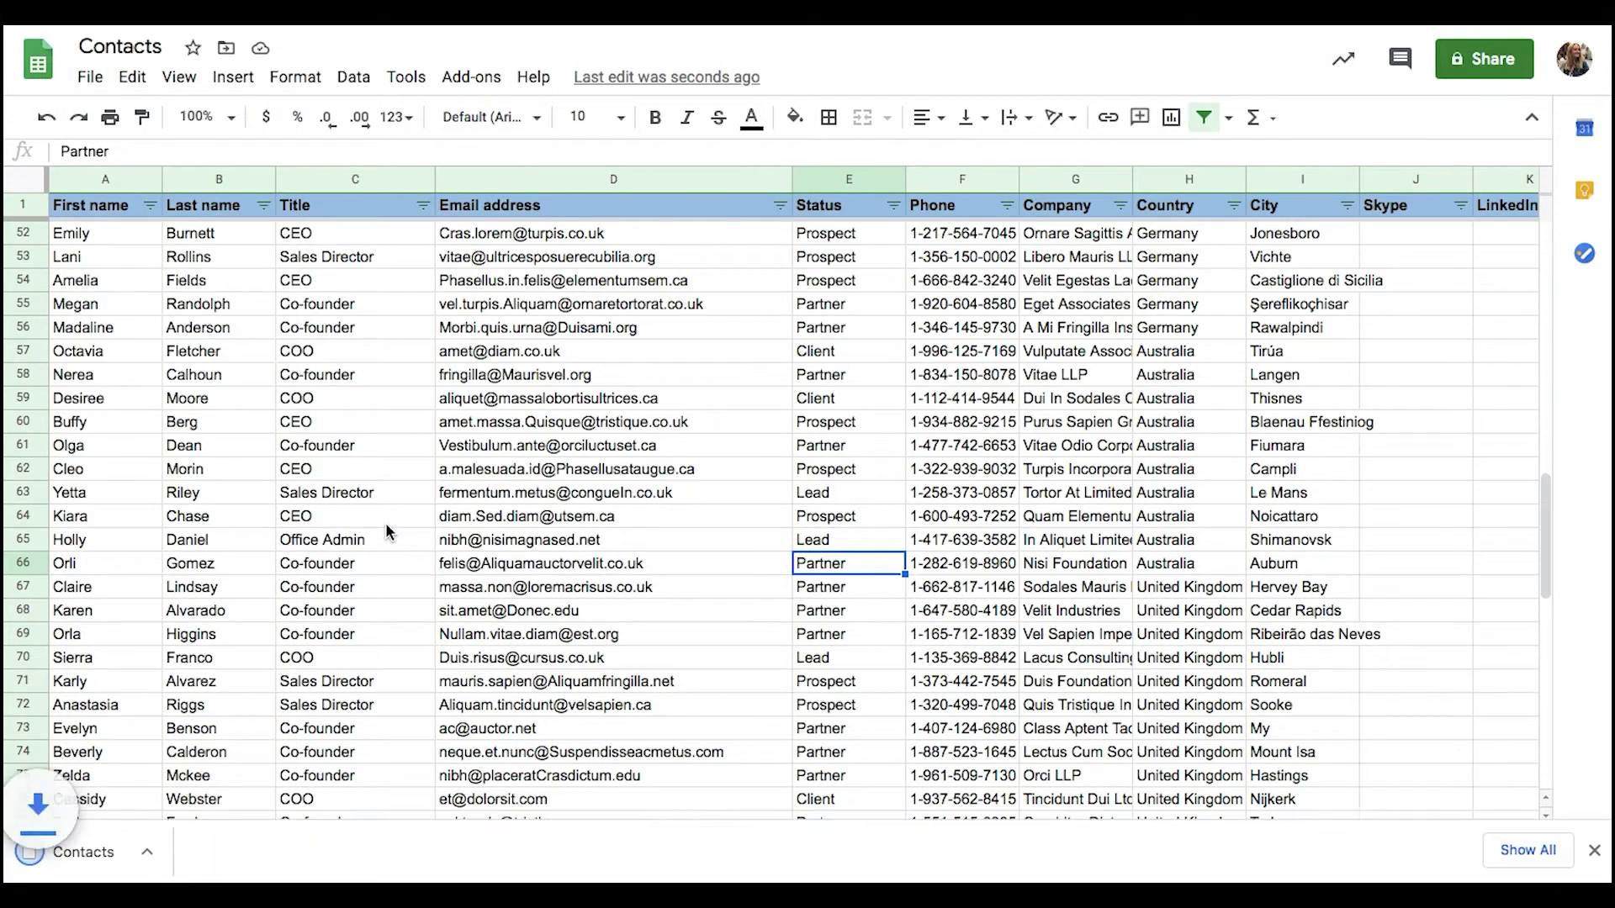
mouse_move(538, 280)
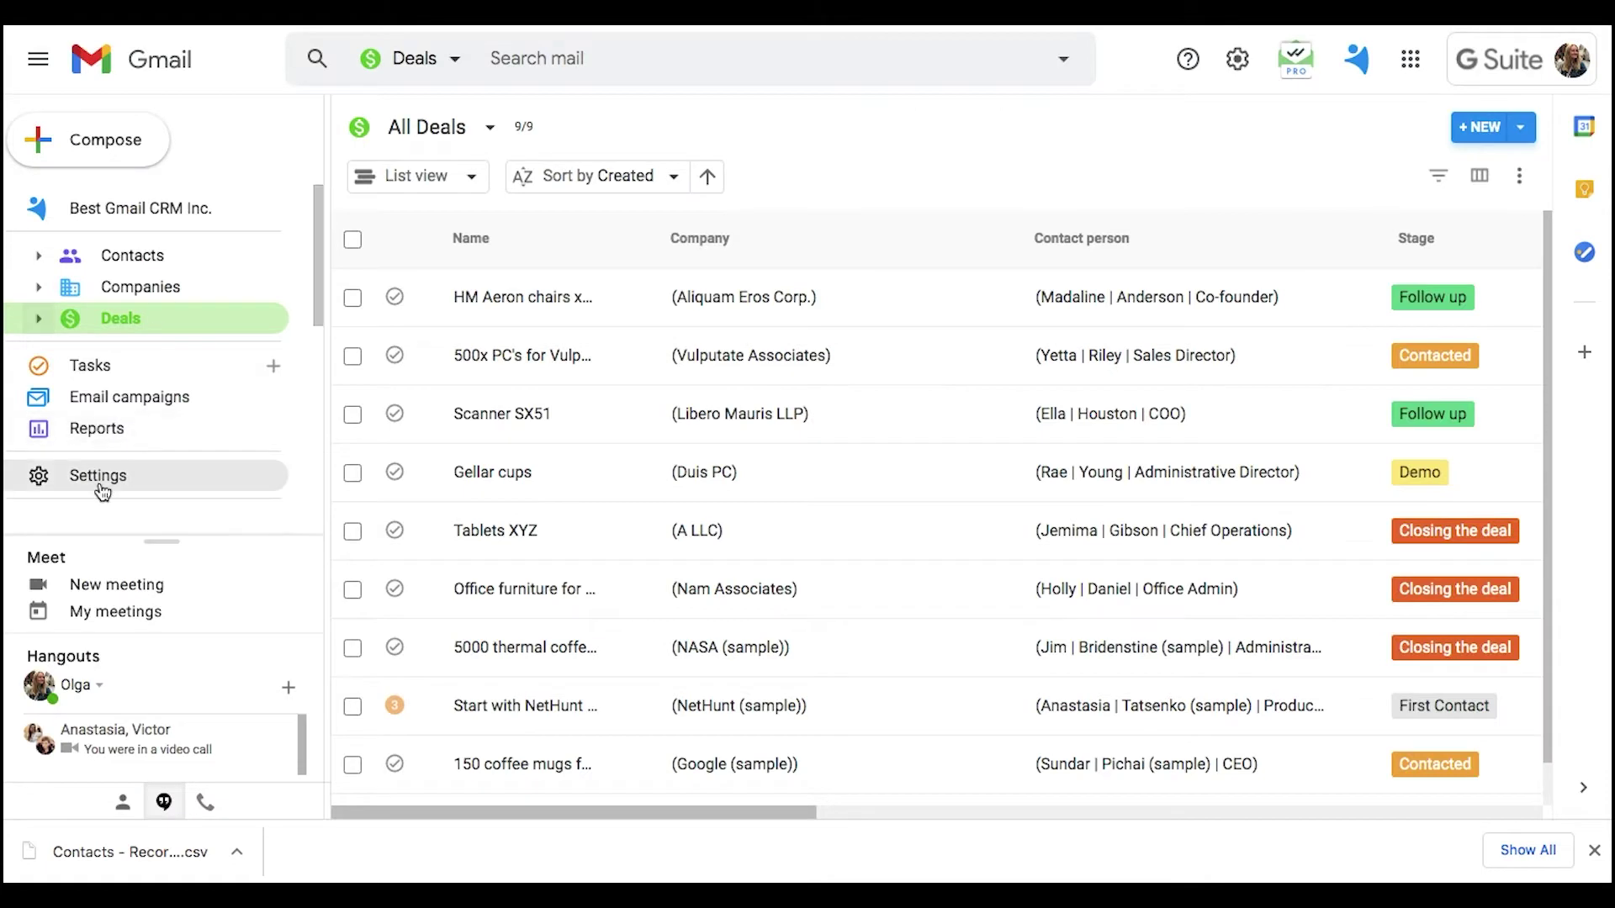
click(101, 486)
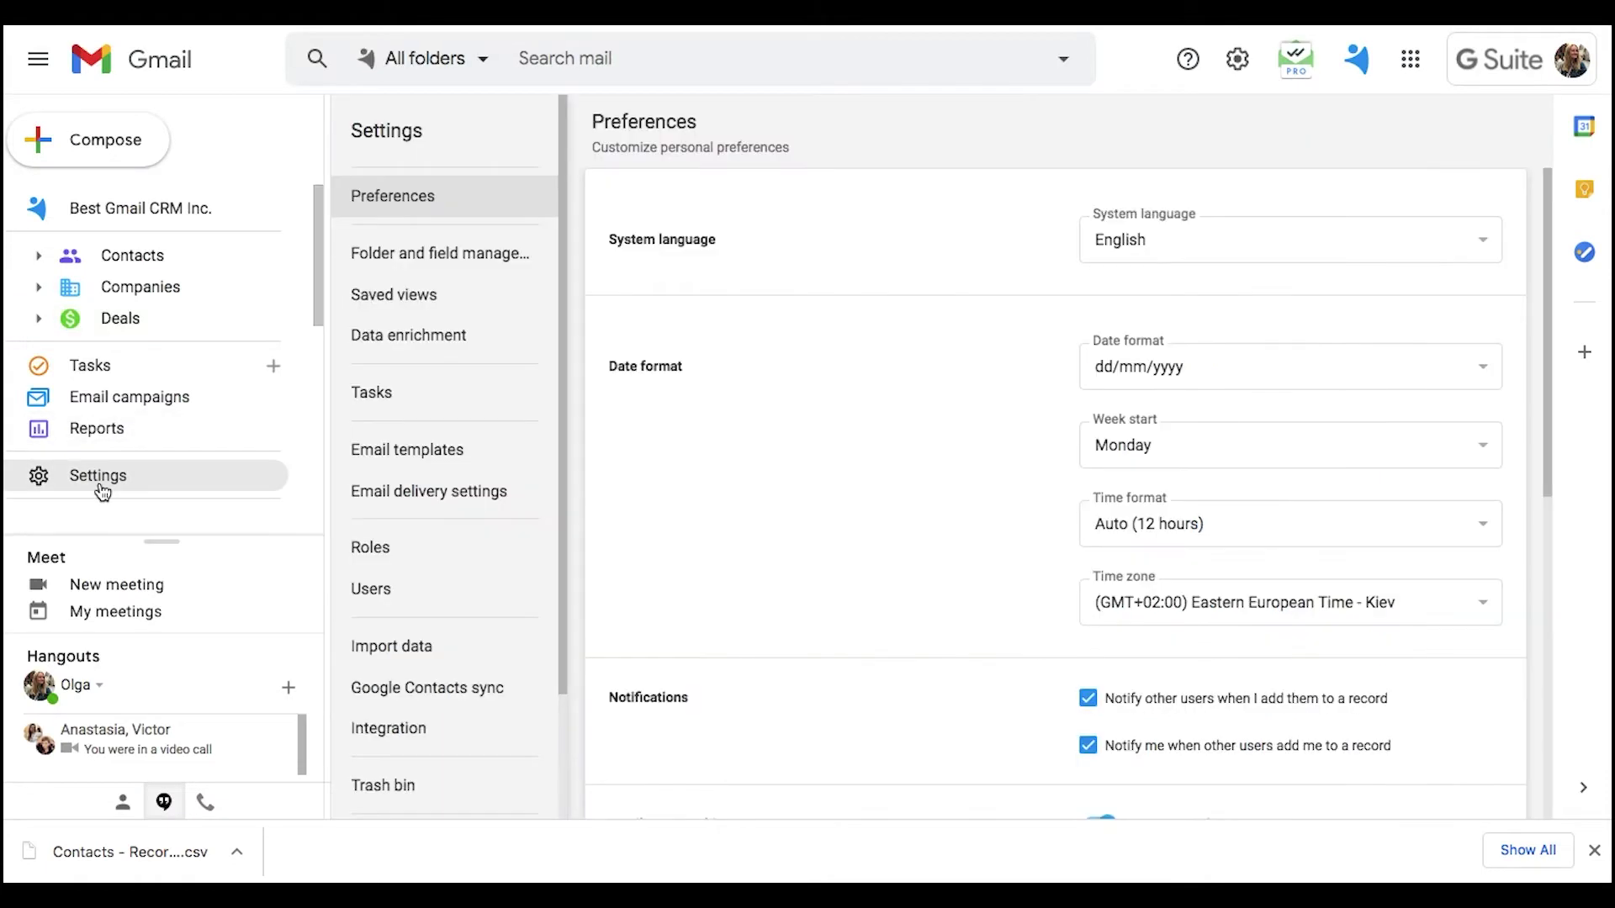
Start a CSV data import and upload Contacts - Records.csv
click(420, 641)
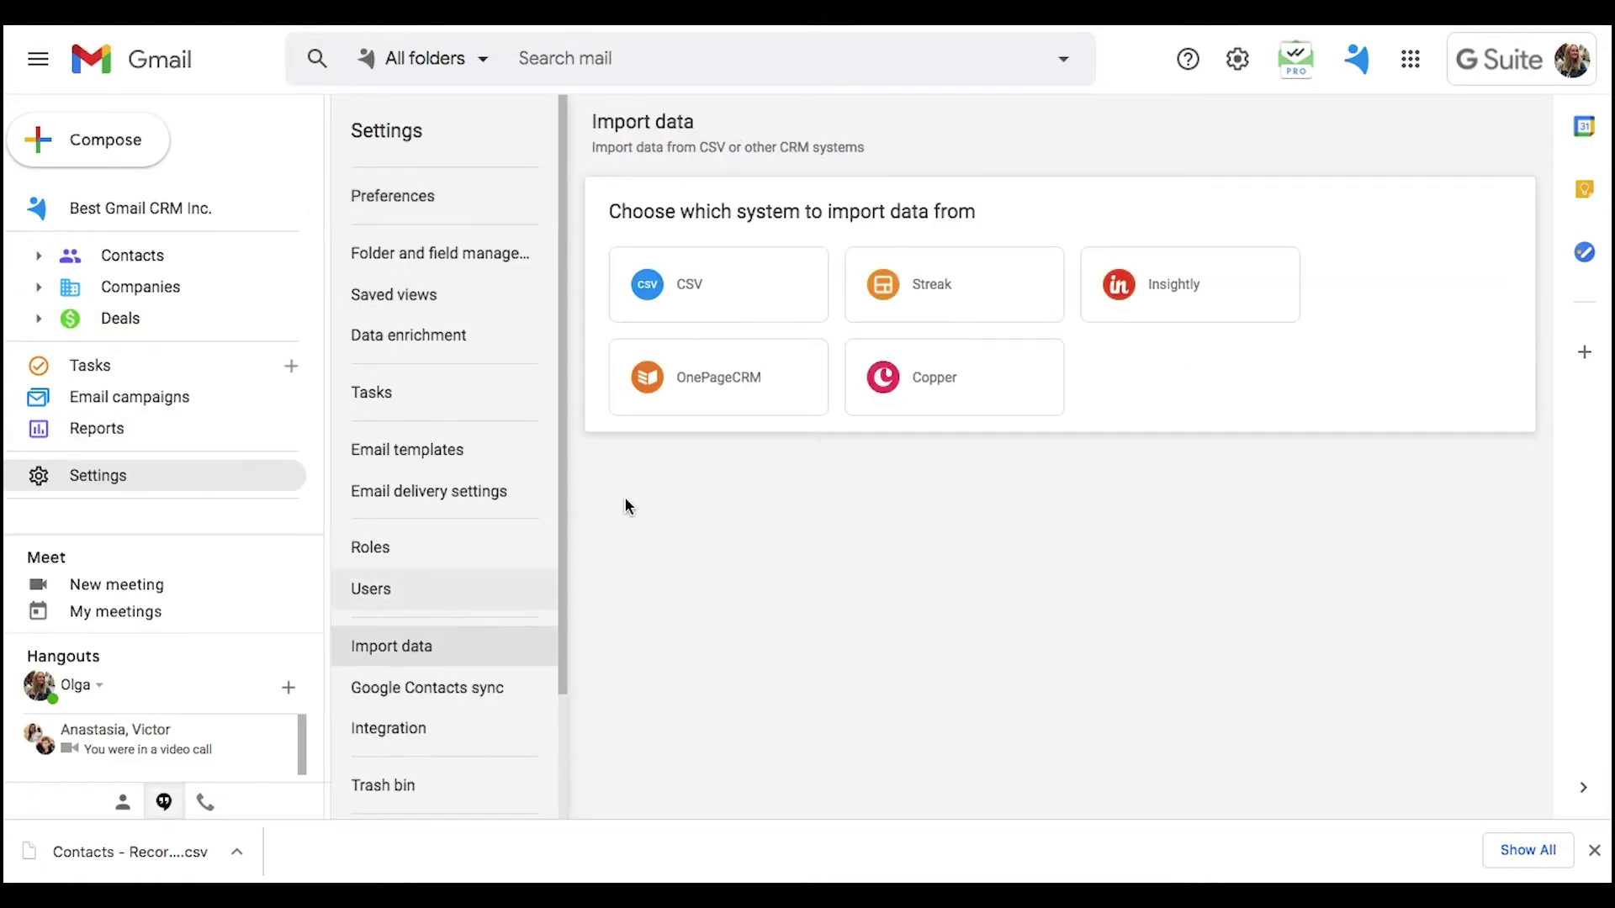
click(666, 289)
key(super+Tab)
key(super+Tab)
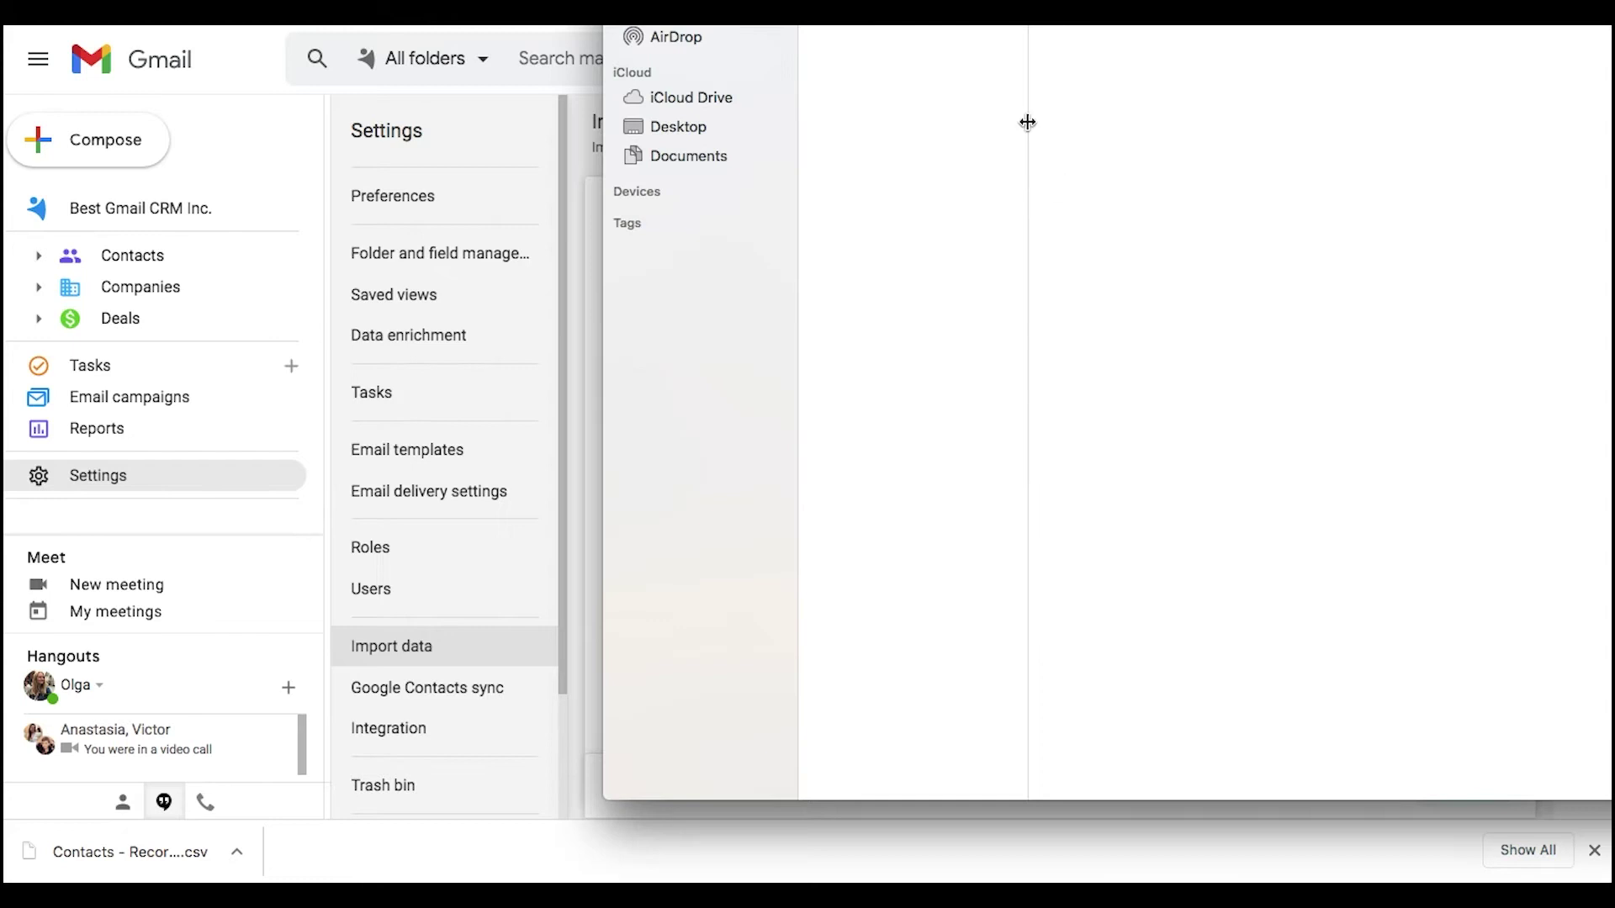
drag(808, 66, 593, 250)
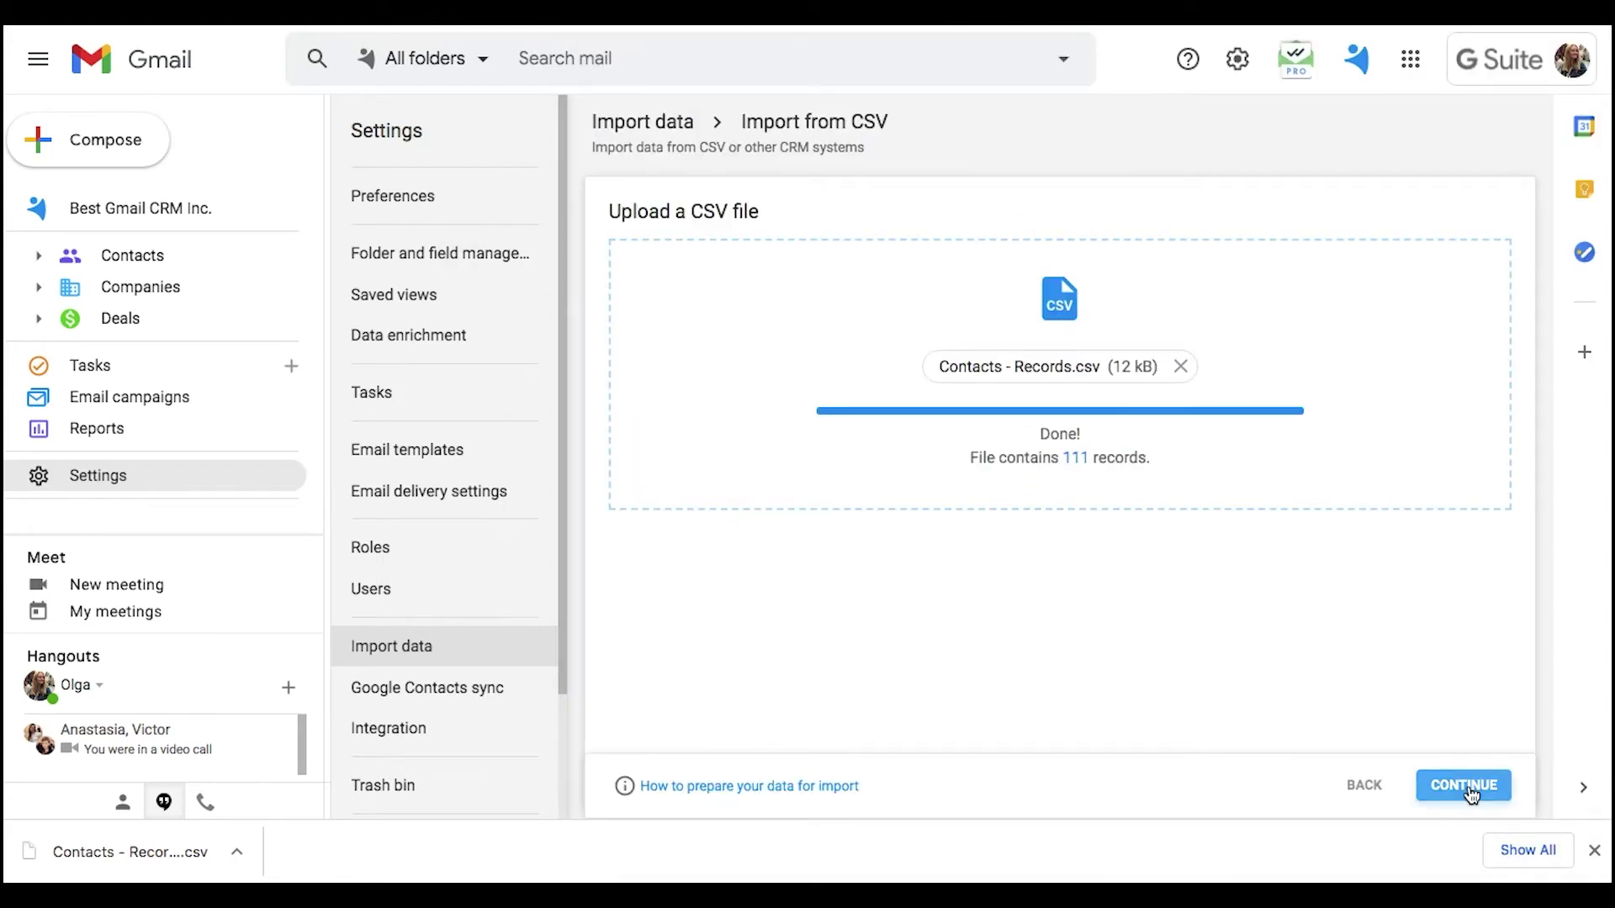
click(1468, 787)
Import into Contacts, keep First name mapped to First name, and accept the column mapping
click(678, 318)
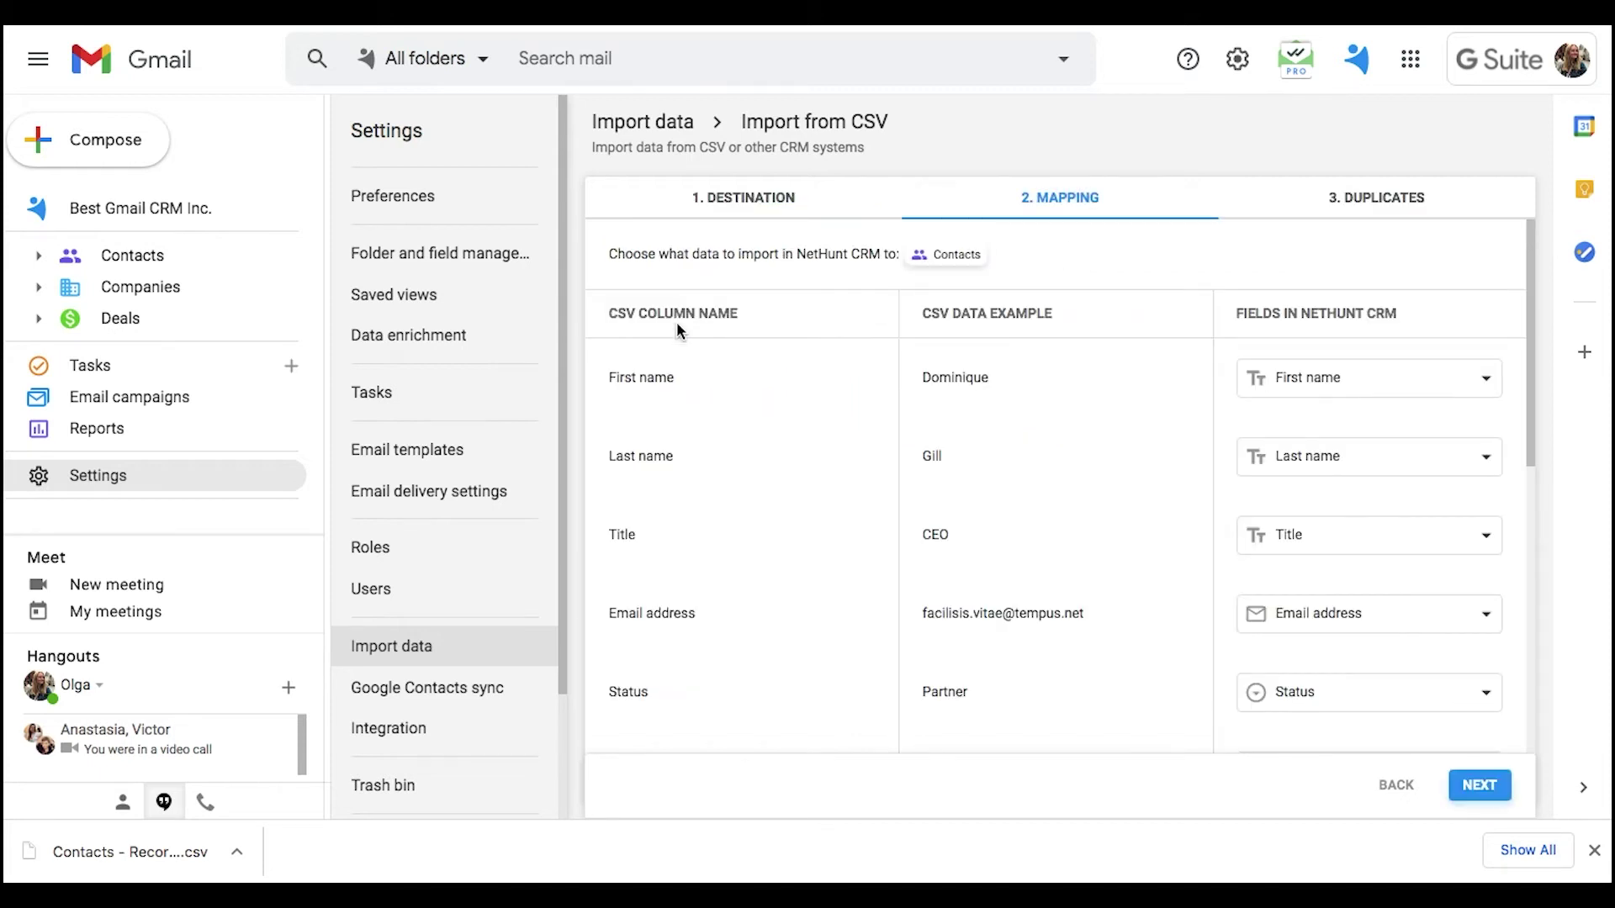
click(1344, 393)
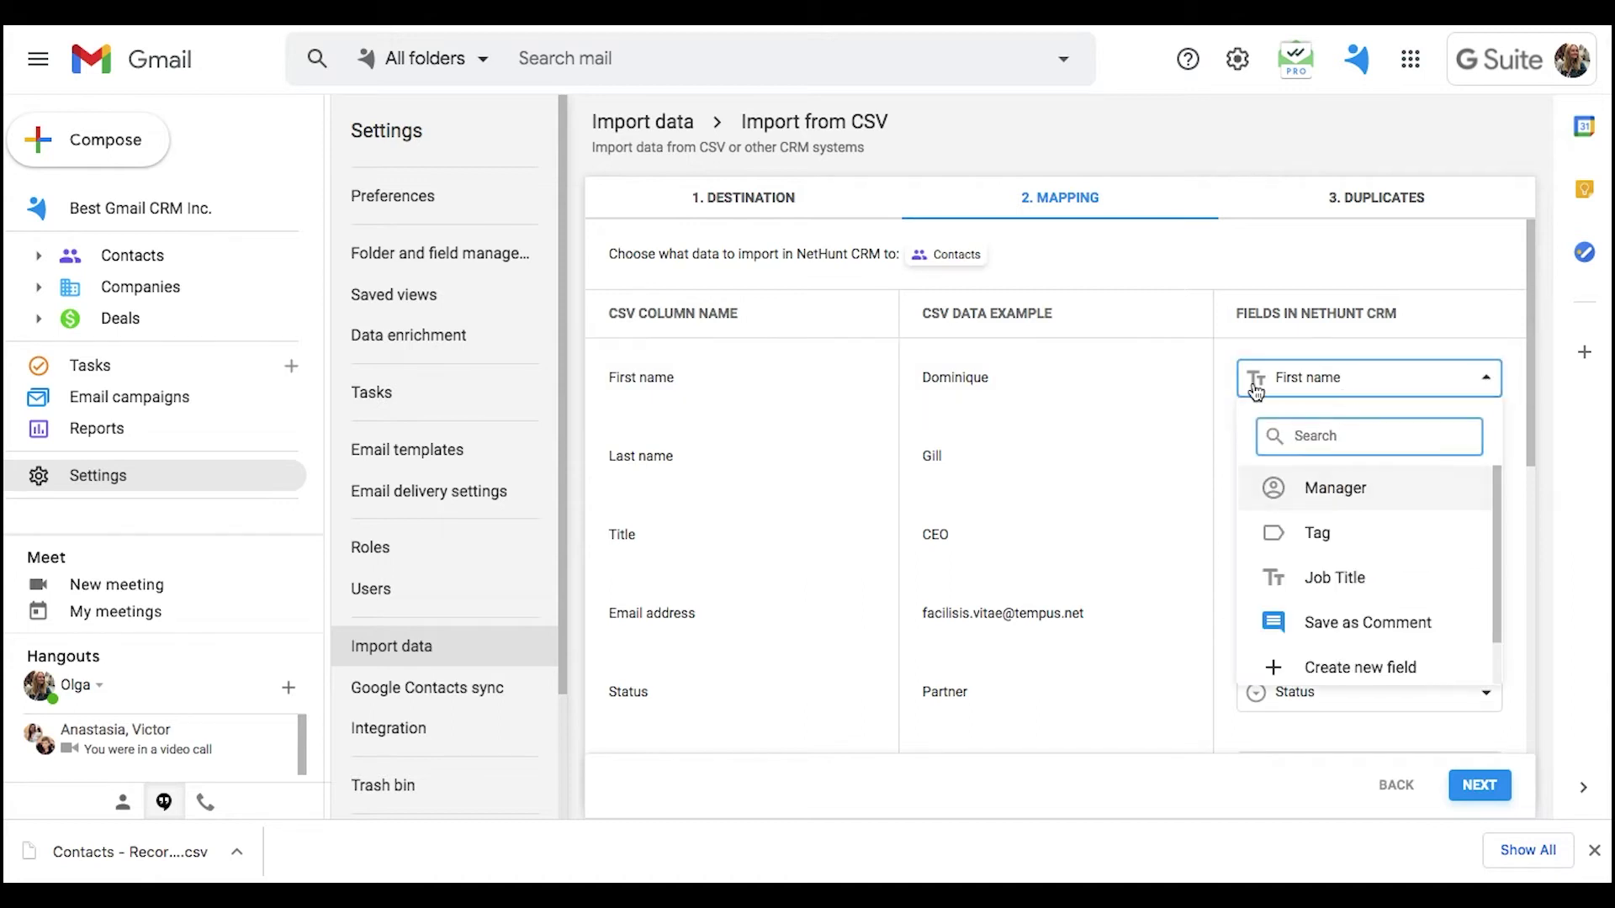
click(1318, 394)
scroll(1323, 471, down, 2)
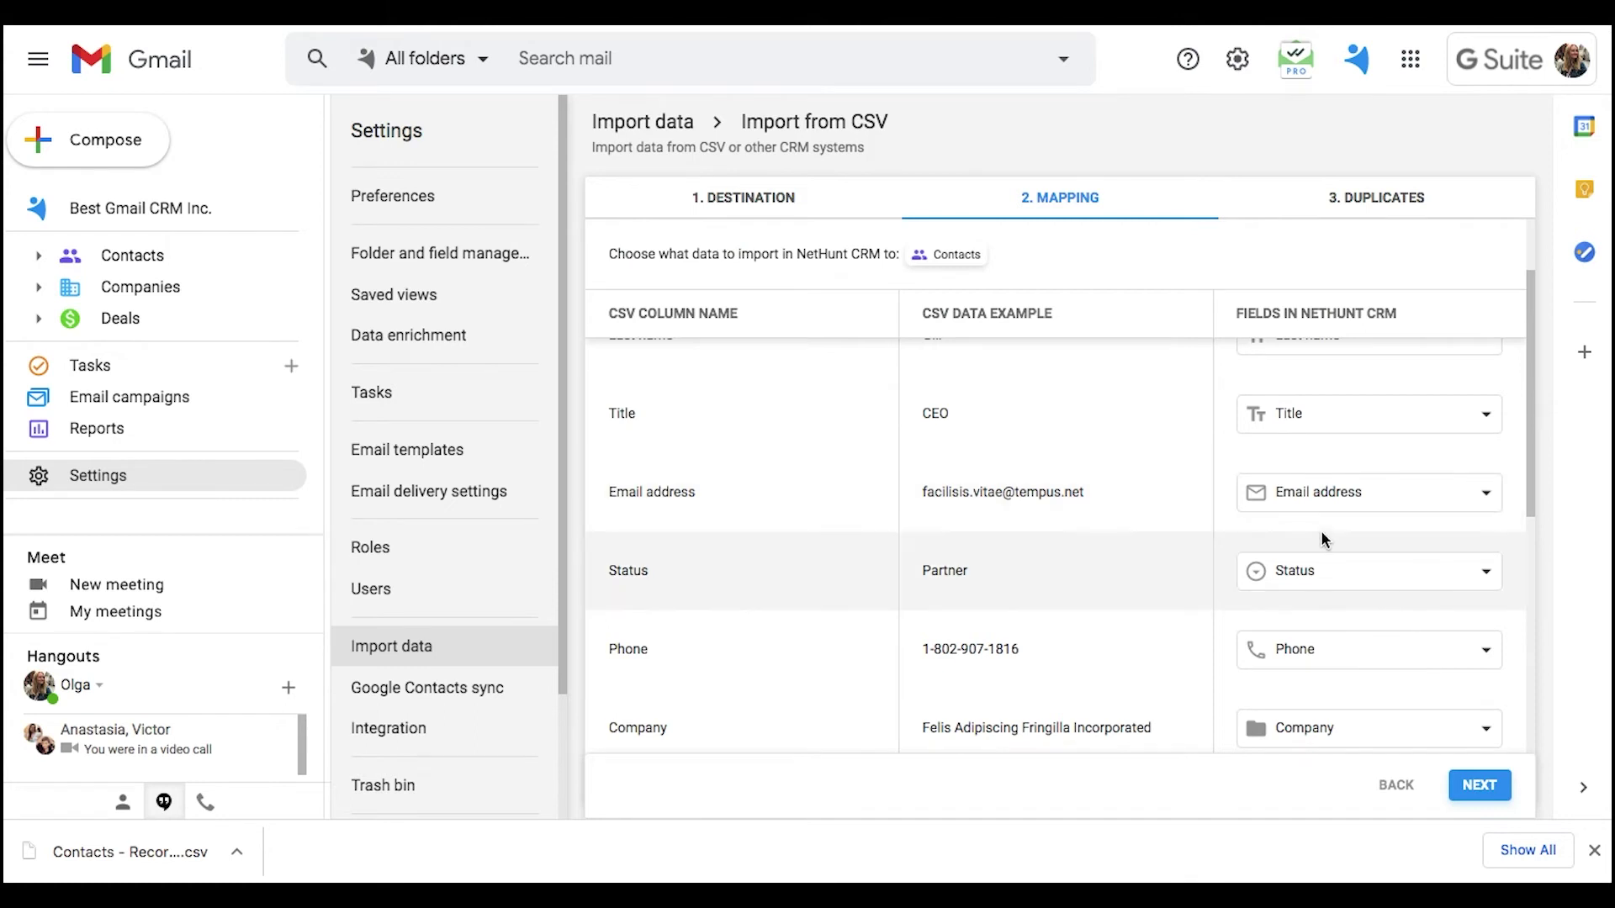
scroll(1321, 525, down, 2)
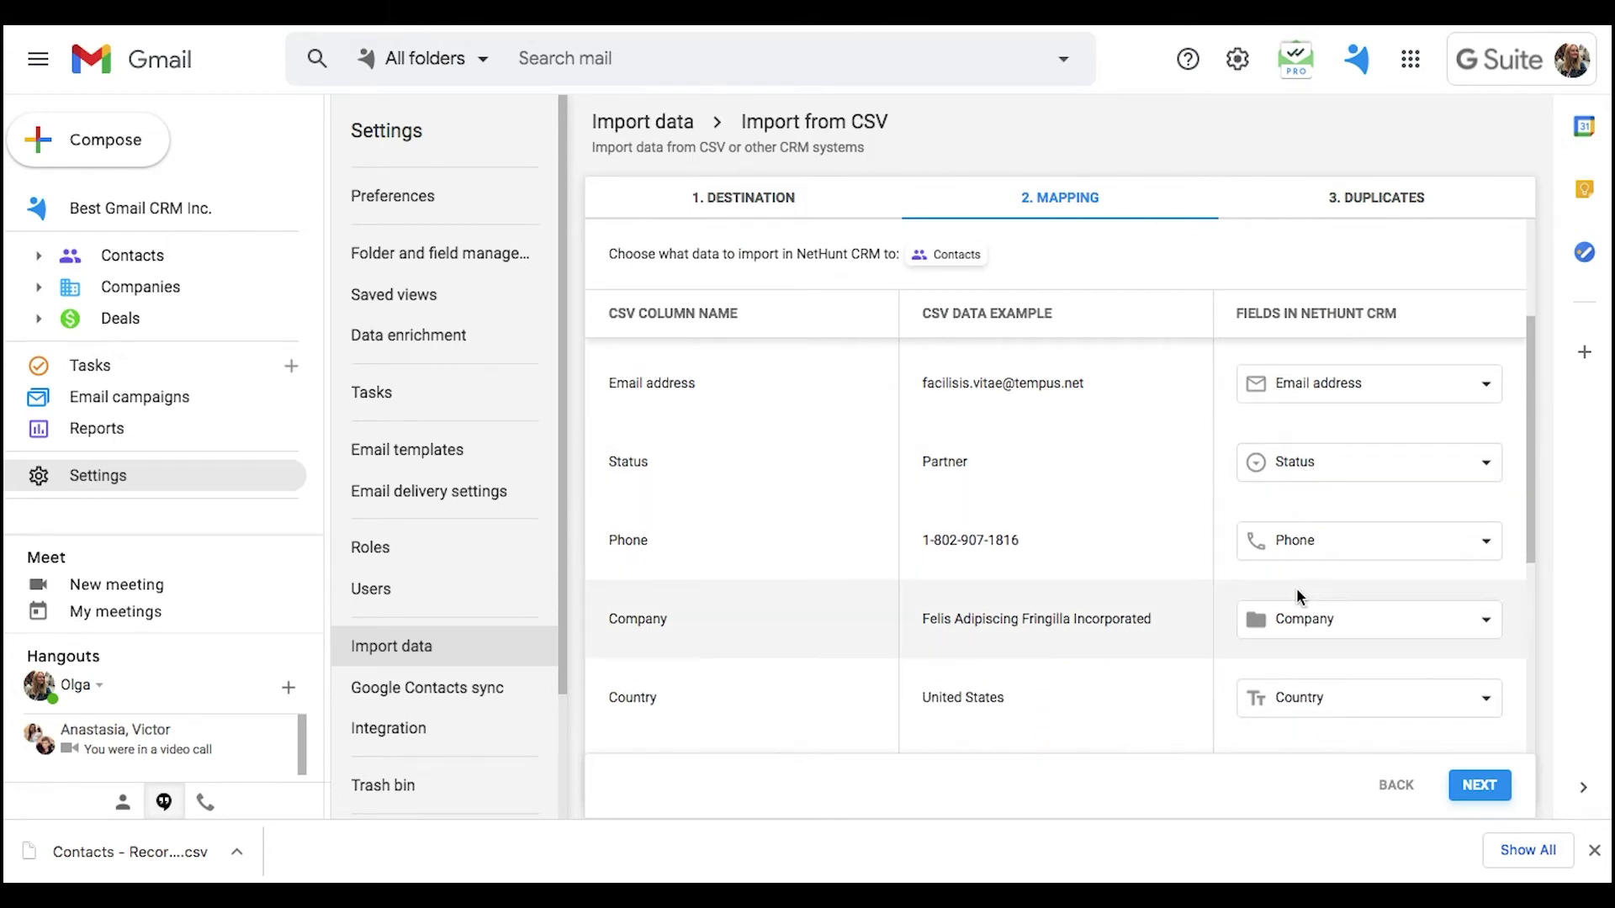
scroll(1299, 589, down, 4)
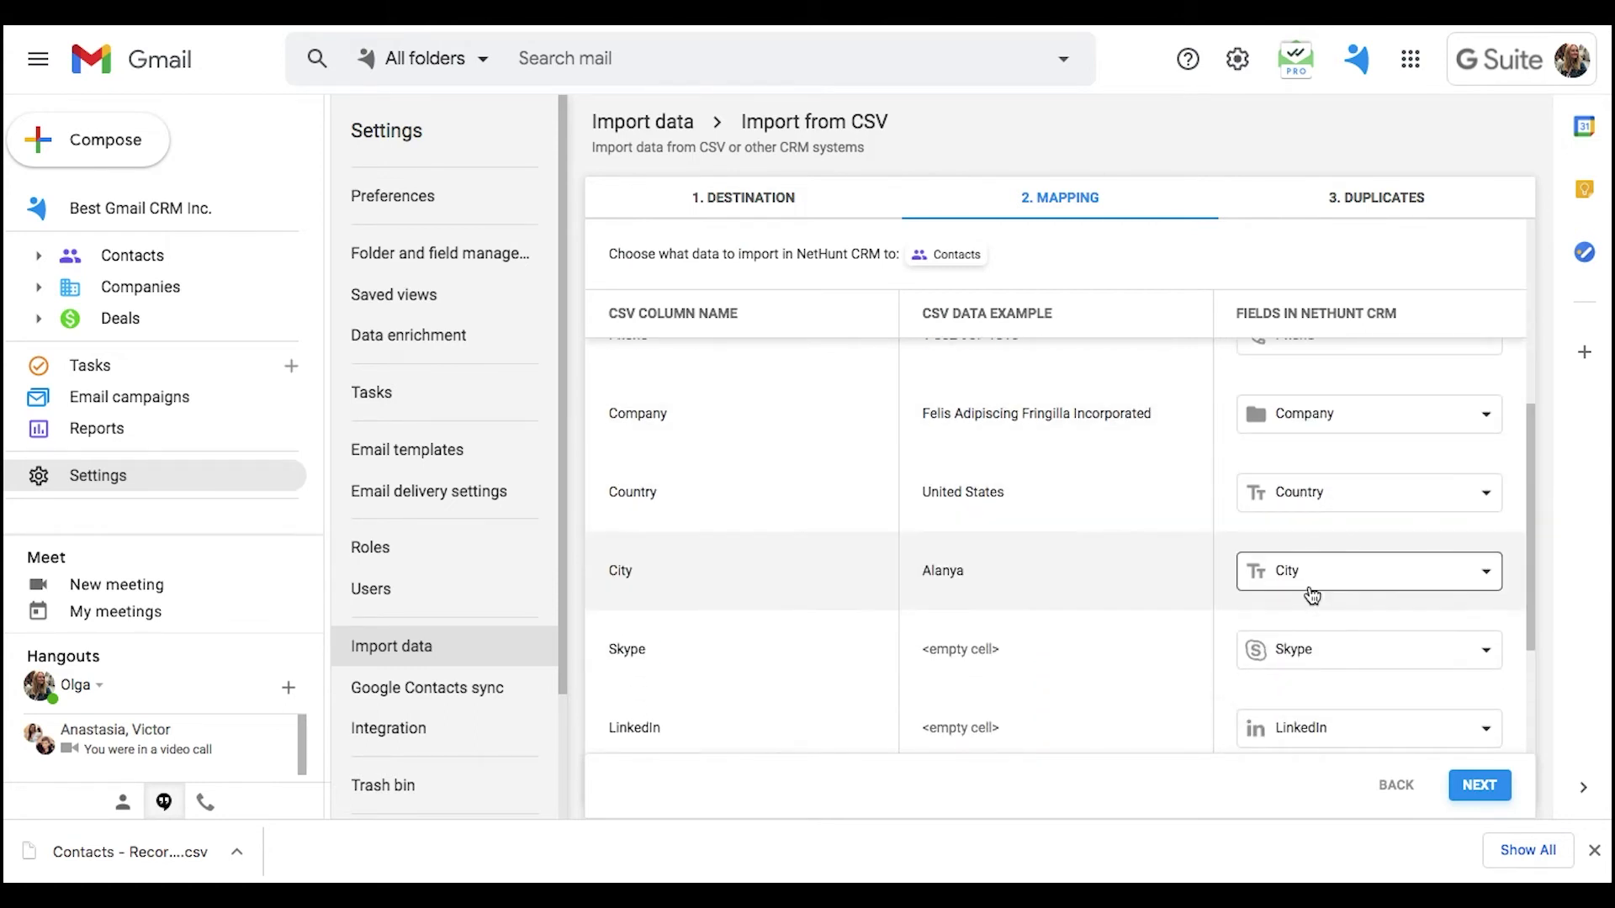
scroll(1308, 614, down, 4)
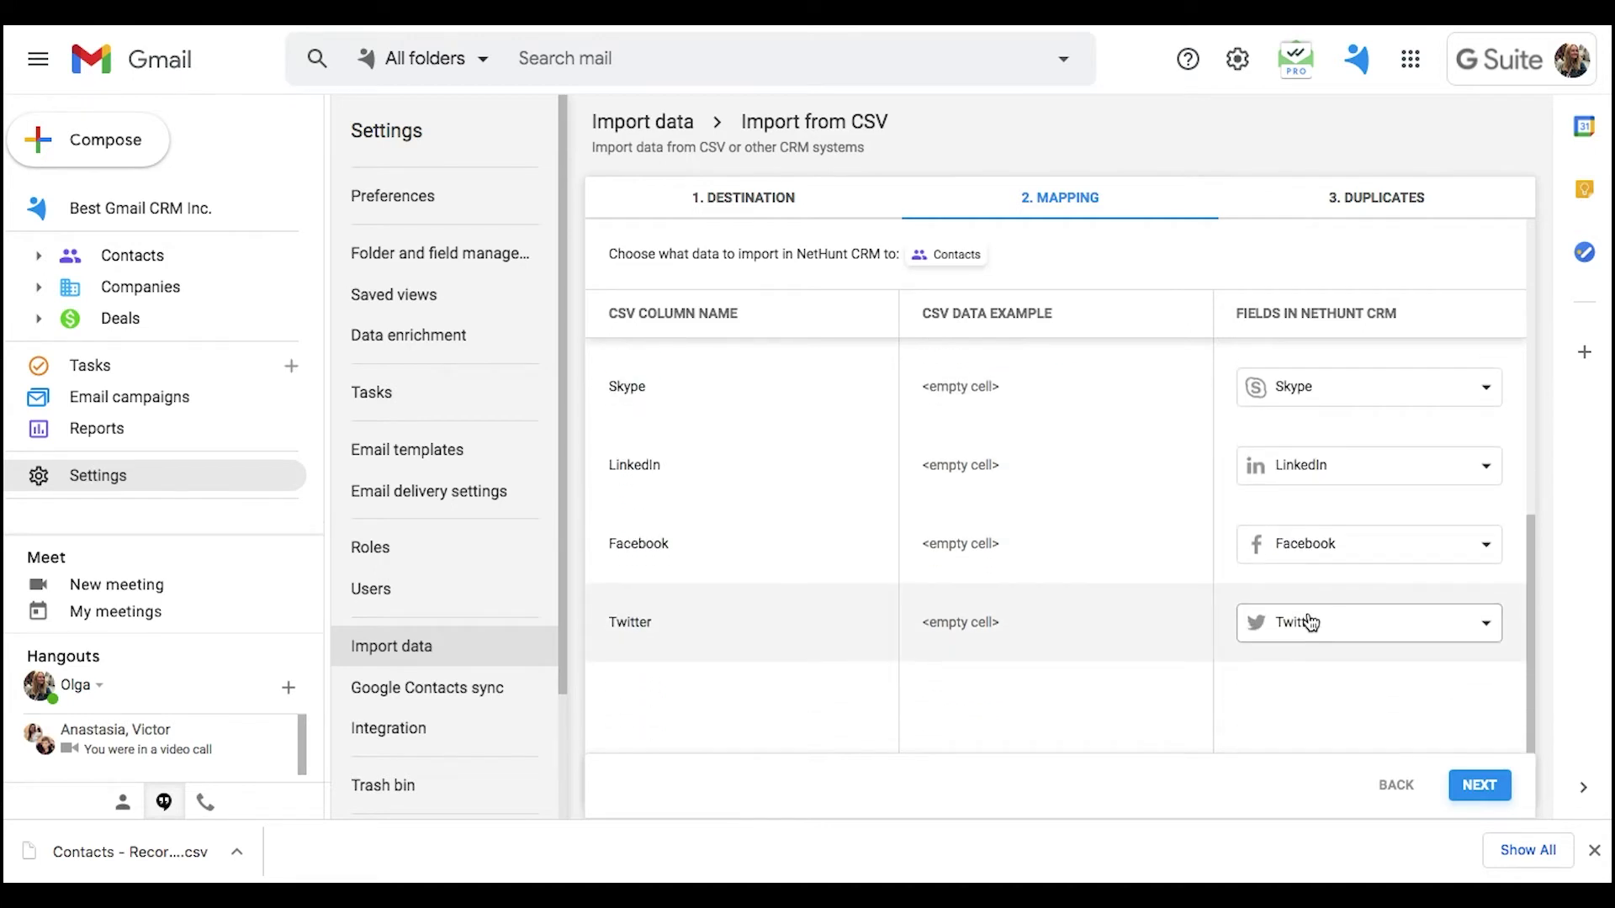
scroll(1308, 620, up, 10)
click(1478, 786)
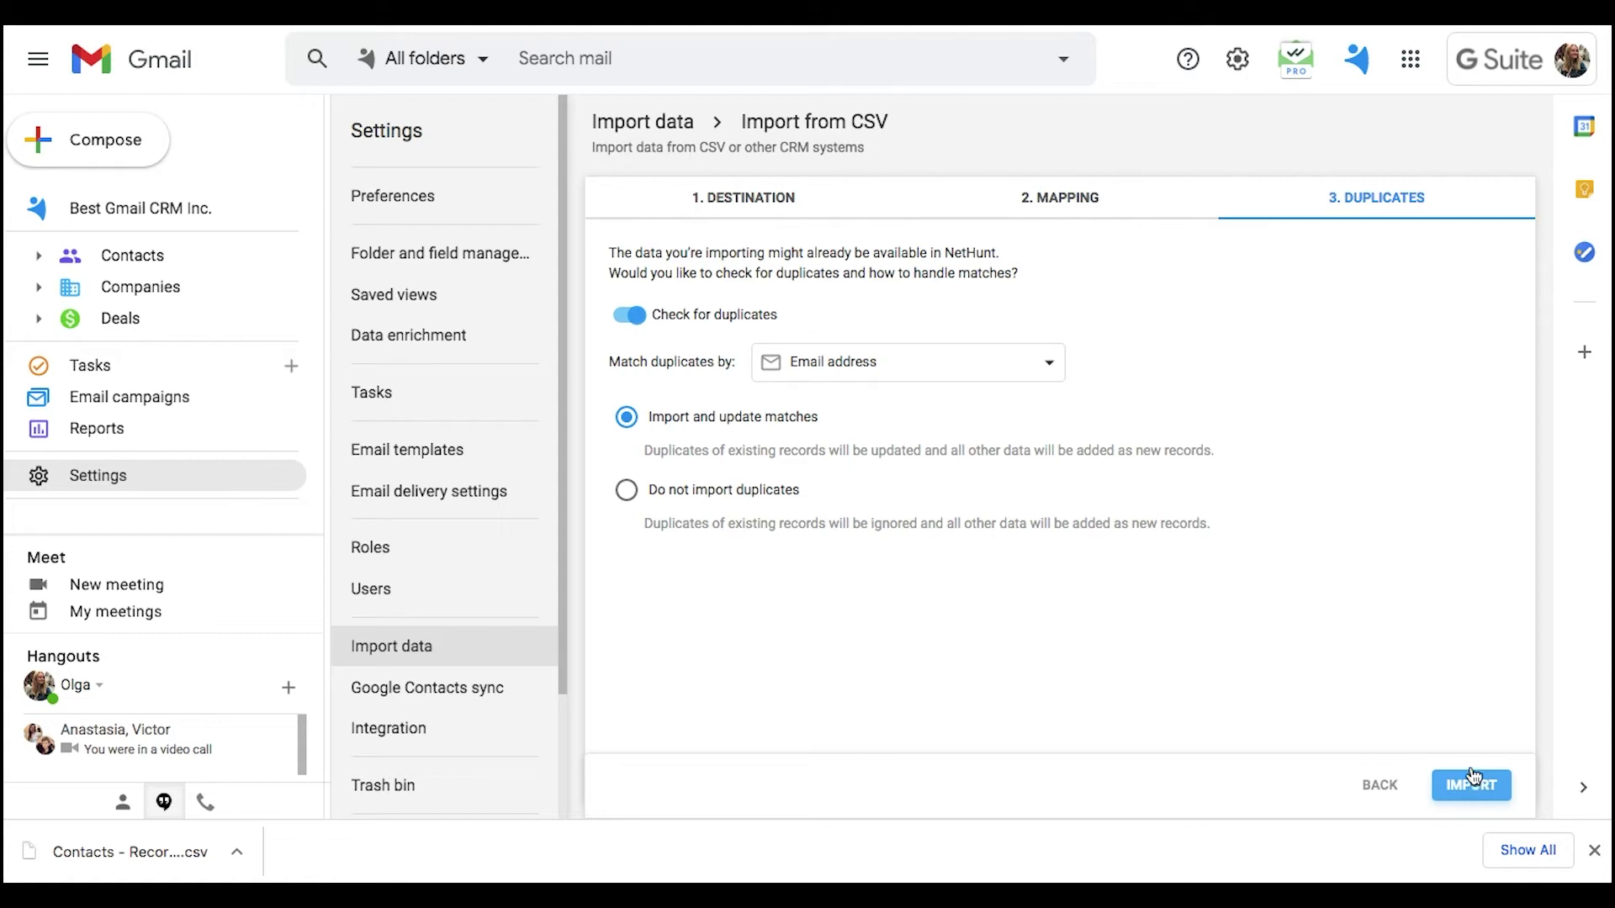
Keep duplicate checking on, matching by Email address, and import the contacts
click(630, 318)
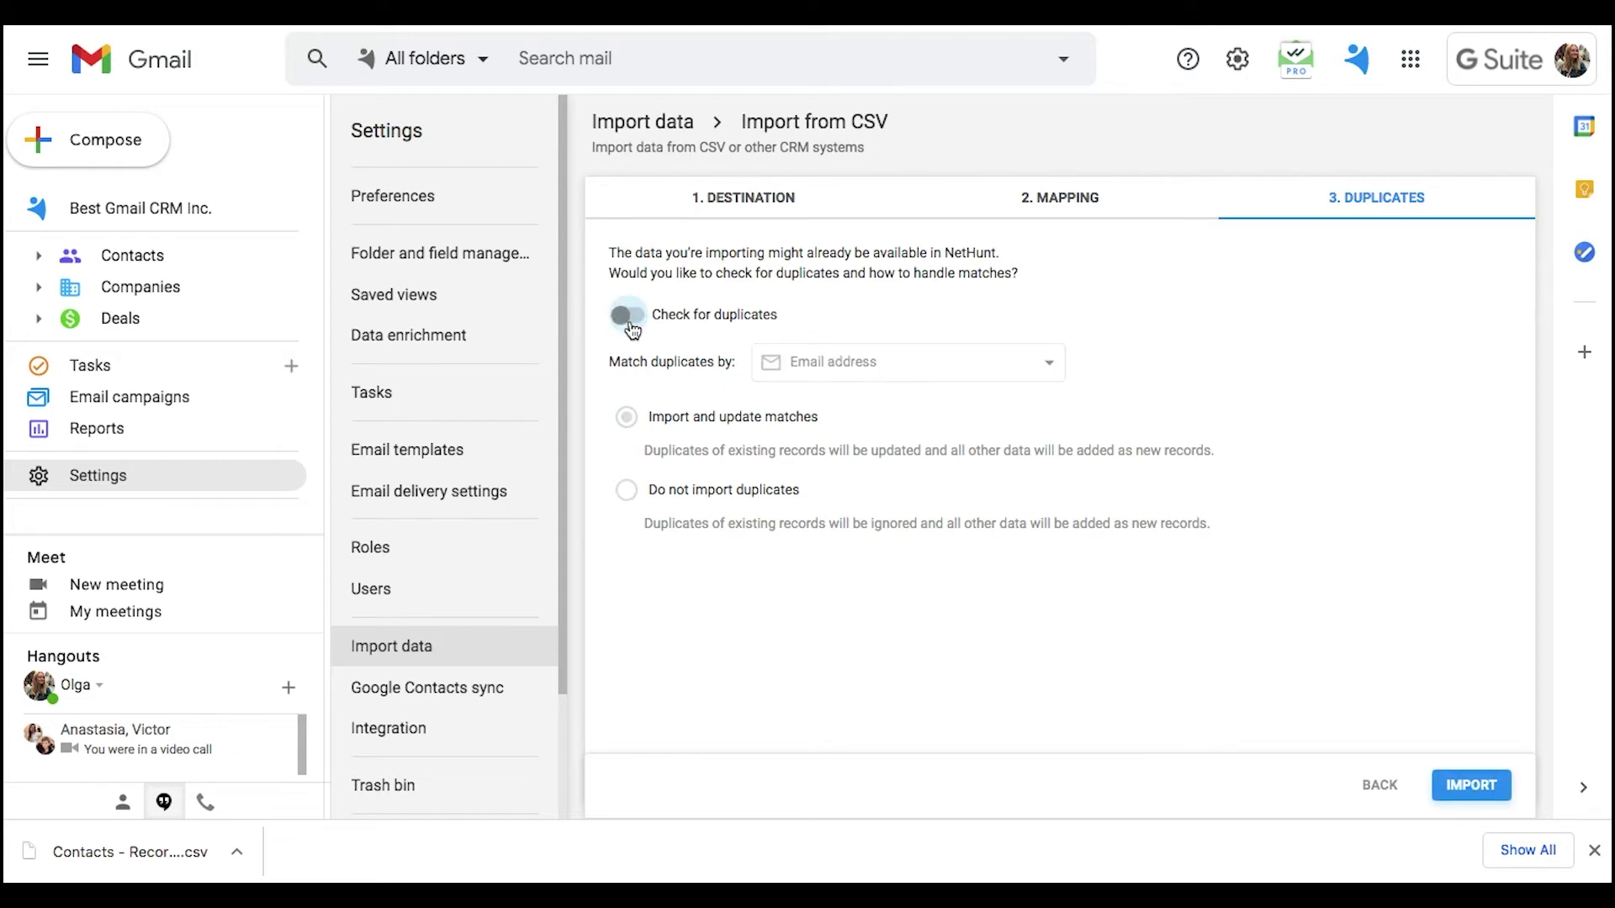
click(631, 319)
click(909, 374)
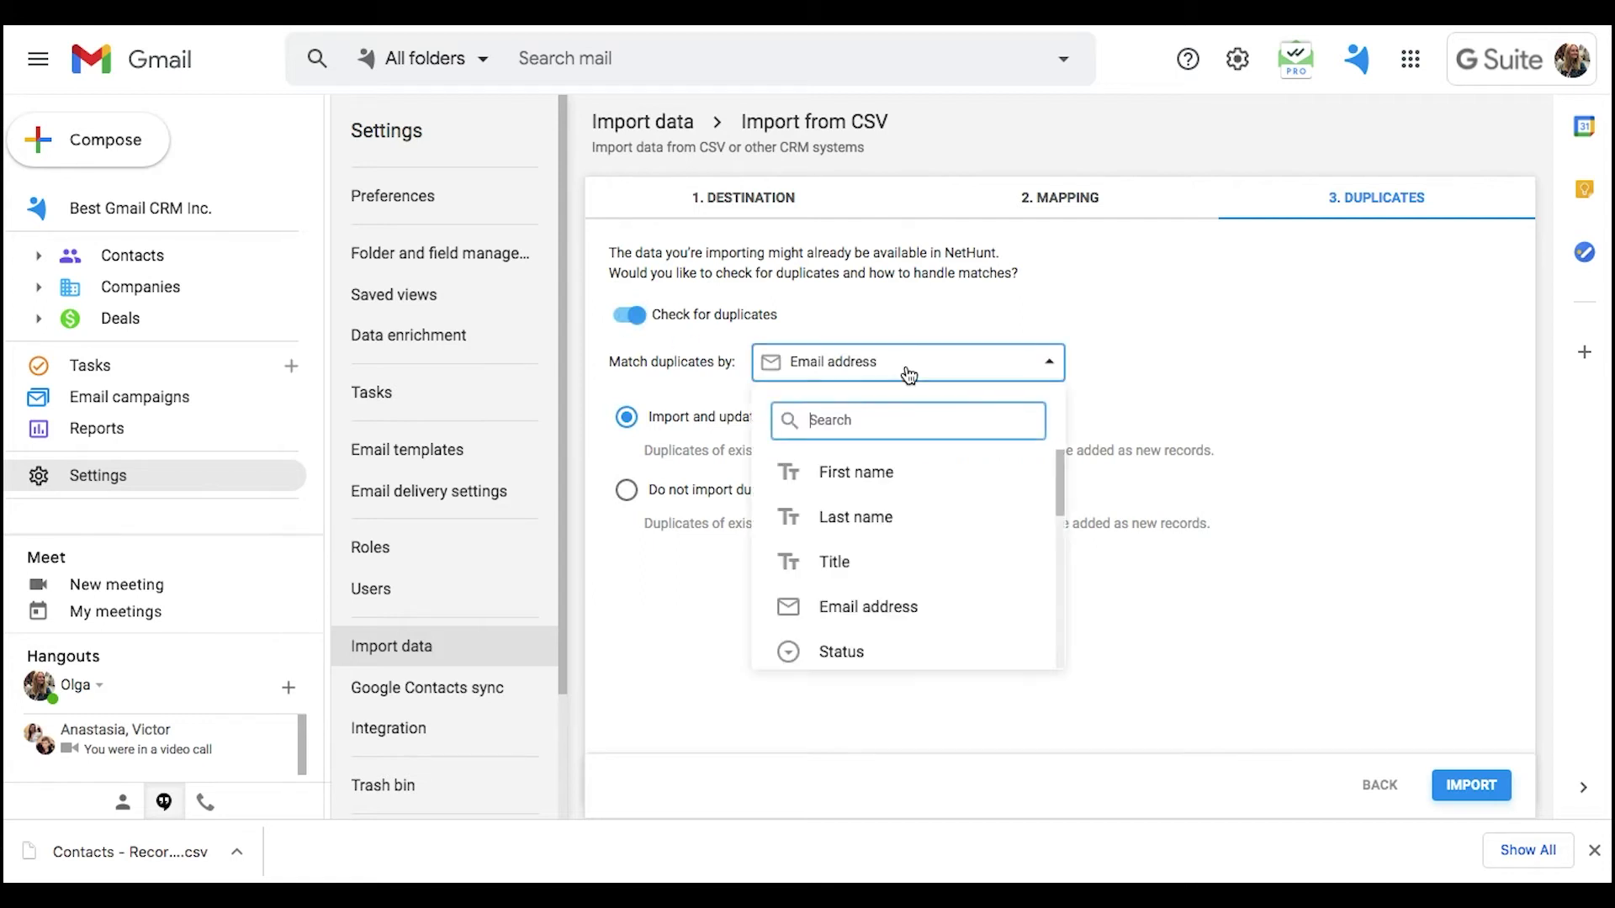
click(875, 606)
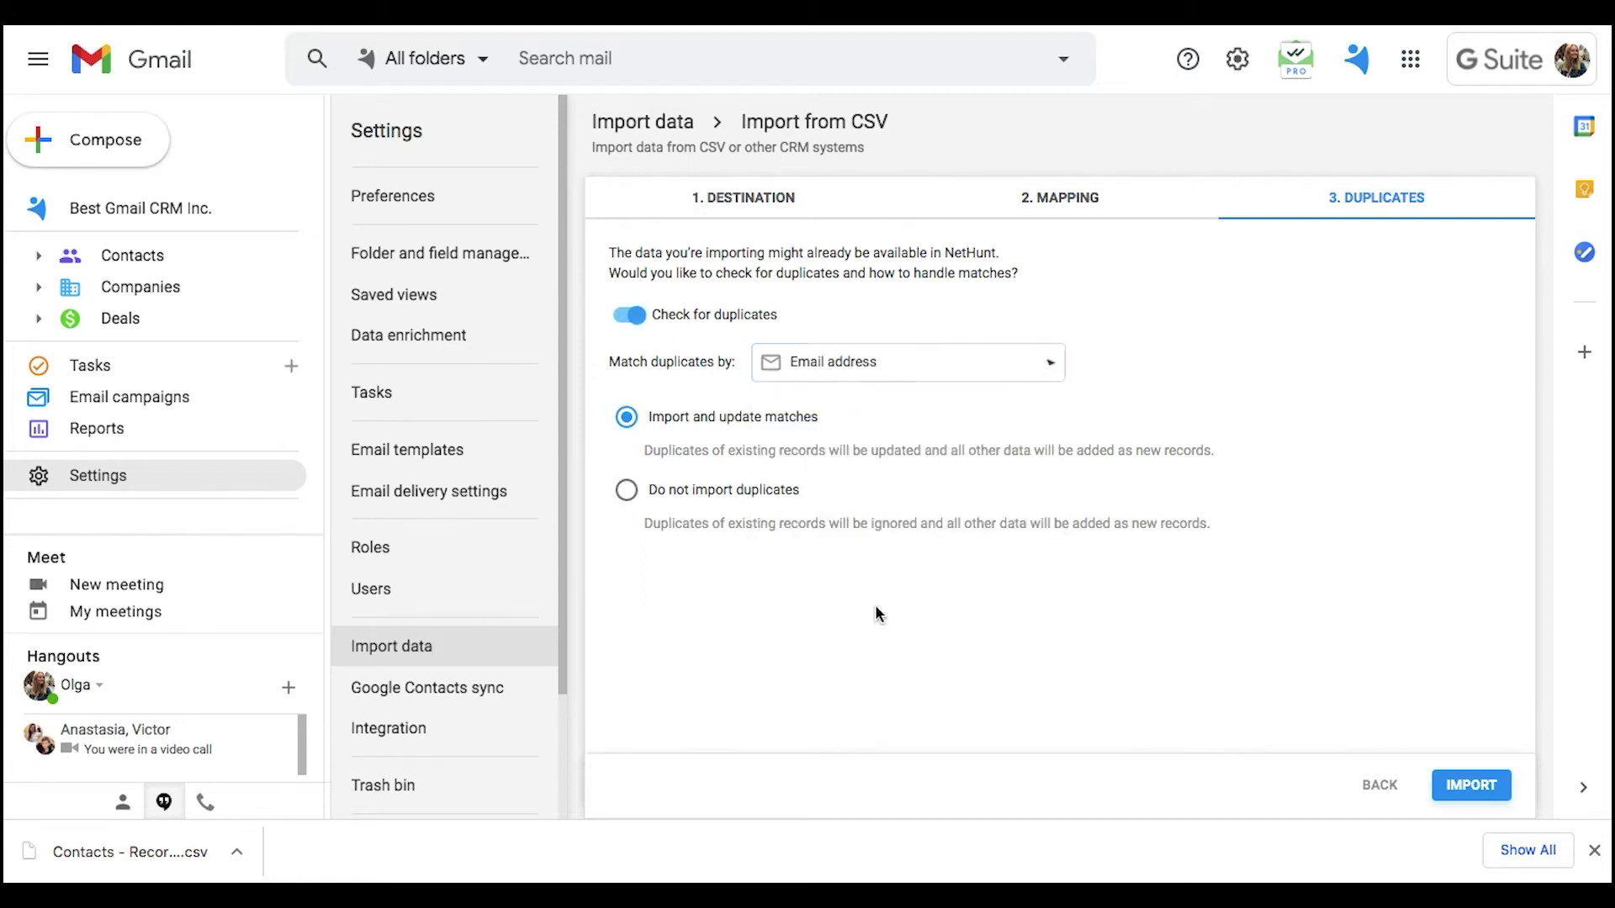
click(1470, 799)
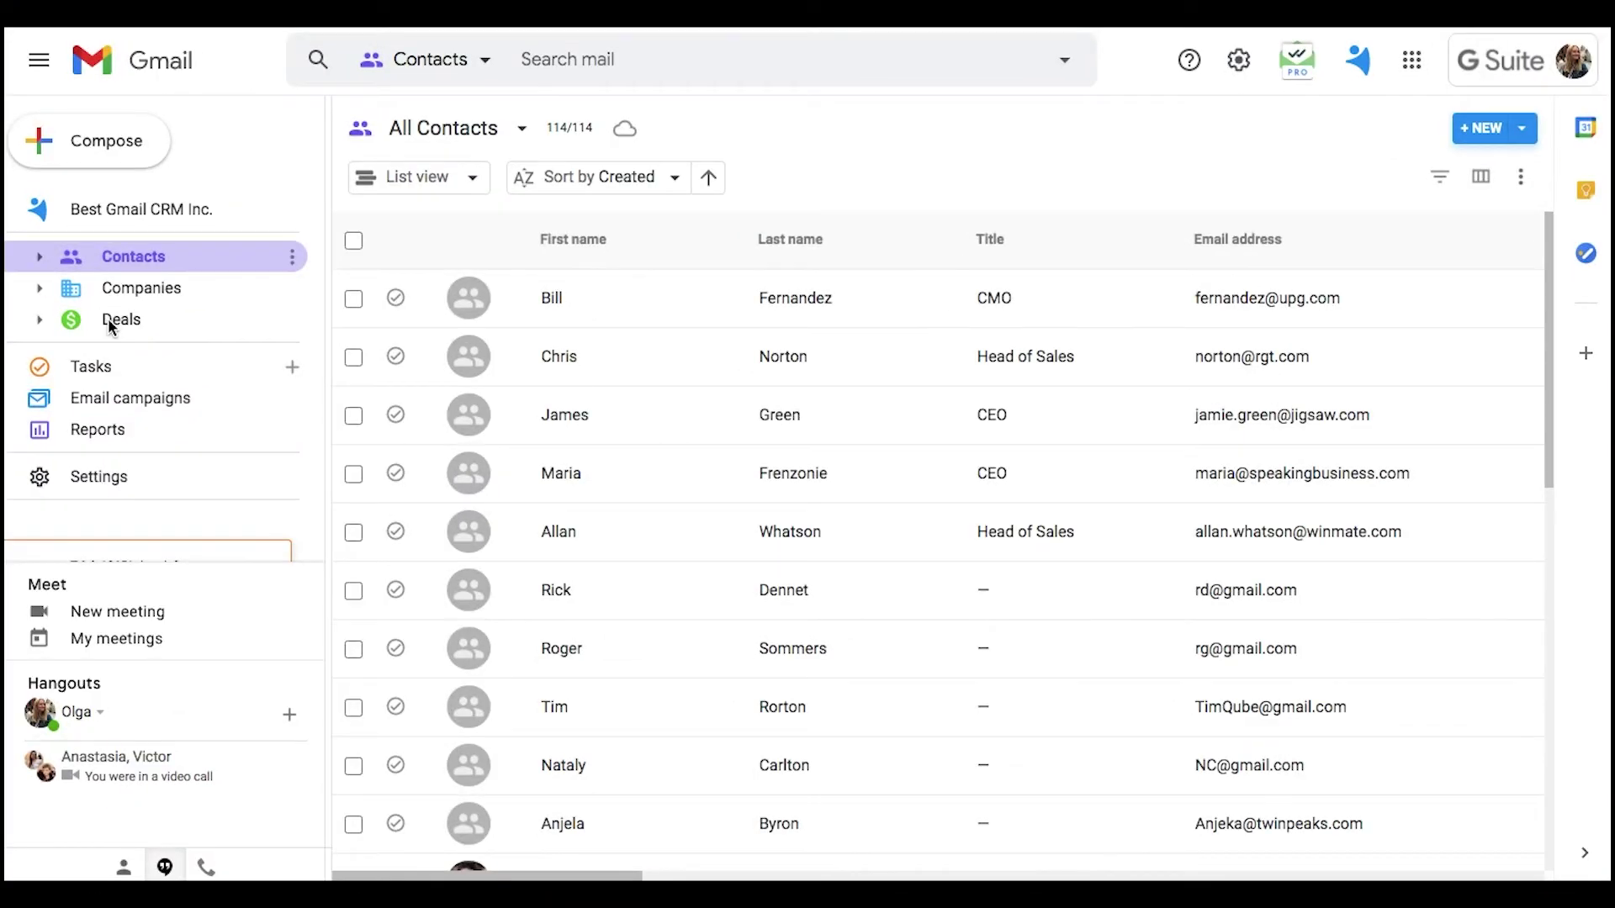
Switch the Deals folder from List view to Card view grouped by Stage
click(112, 323)
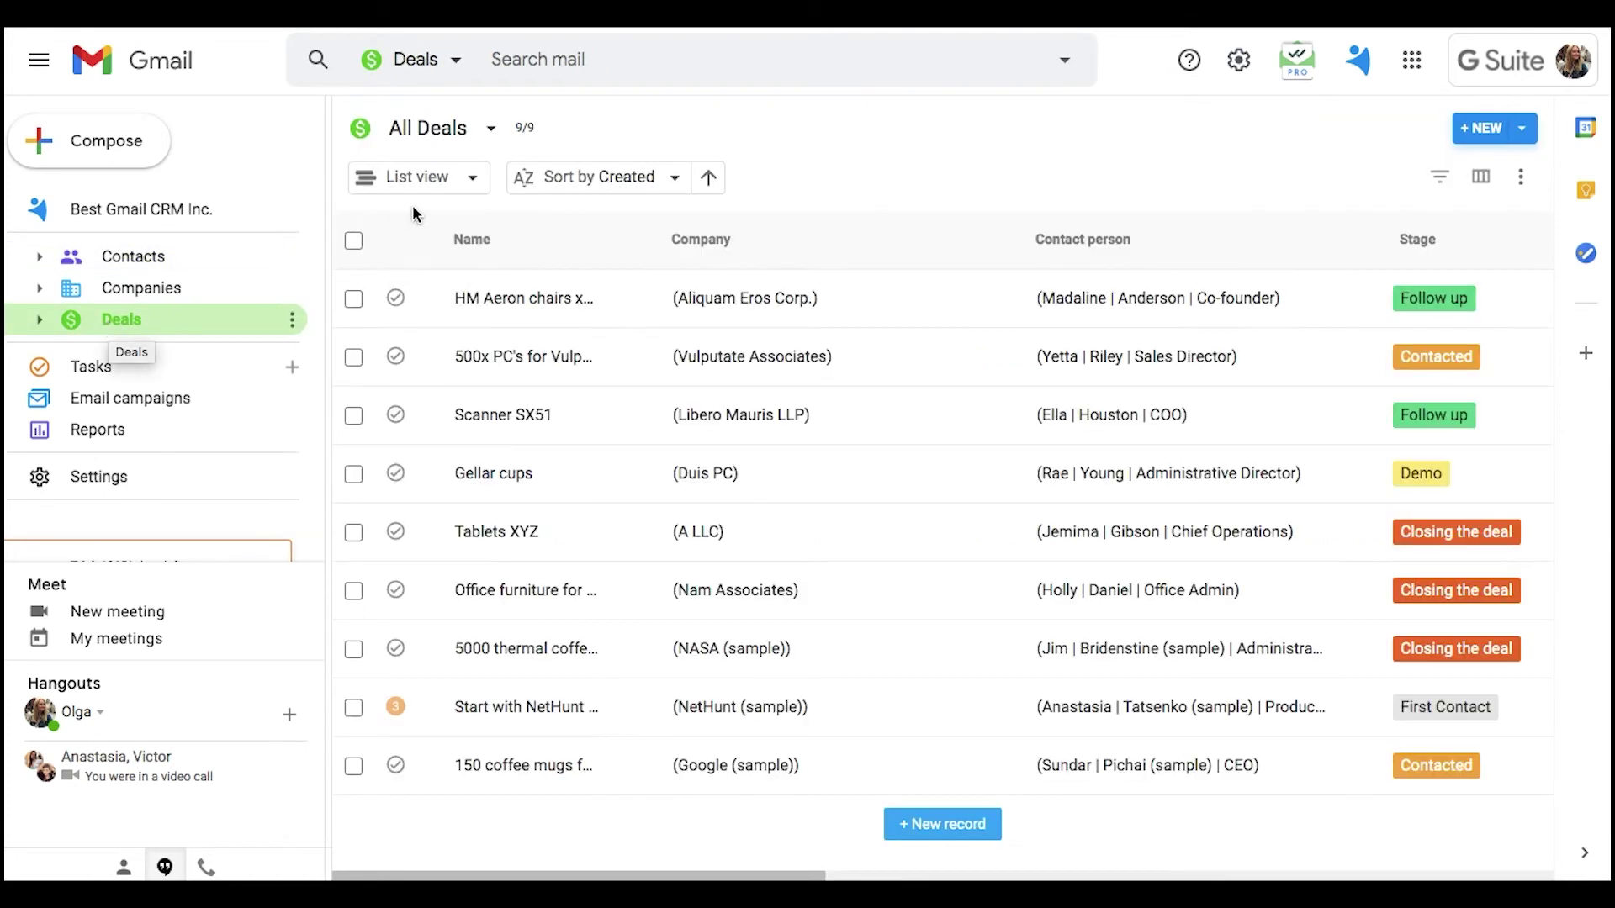
click(457, 189)
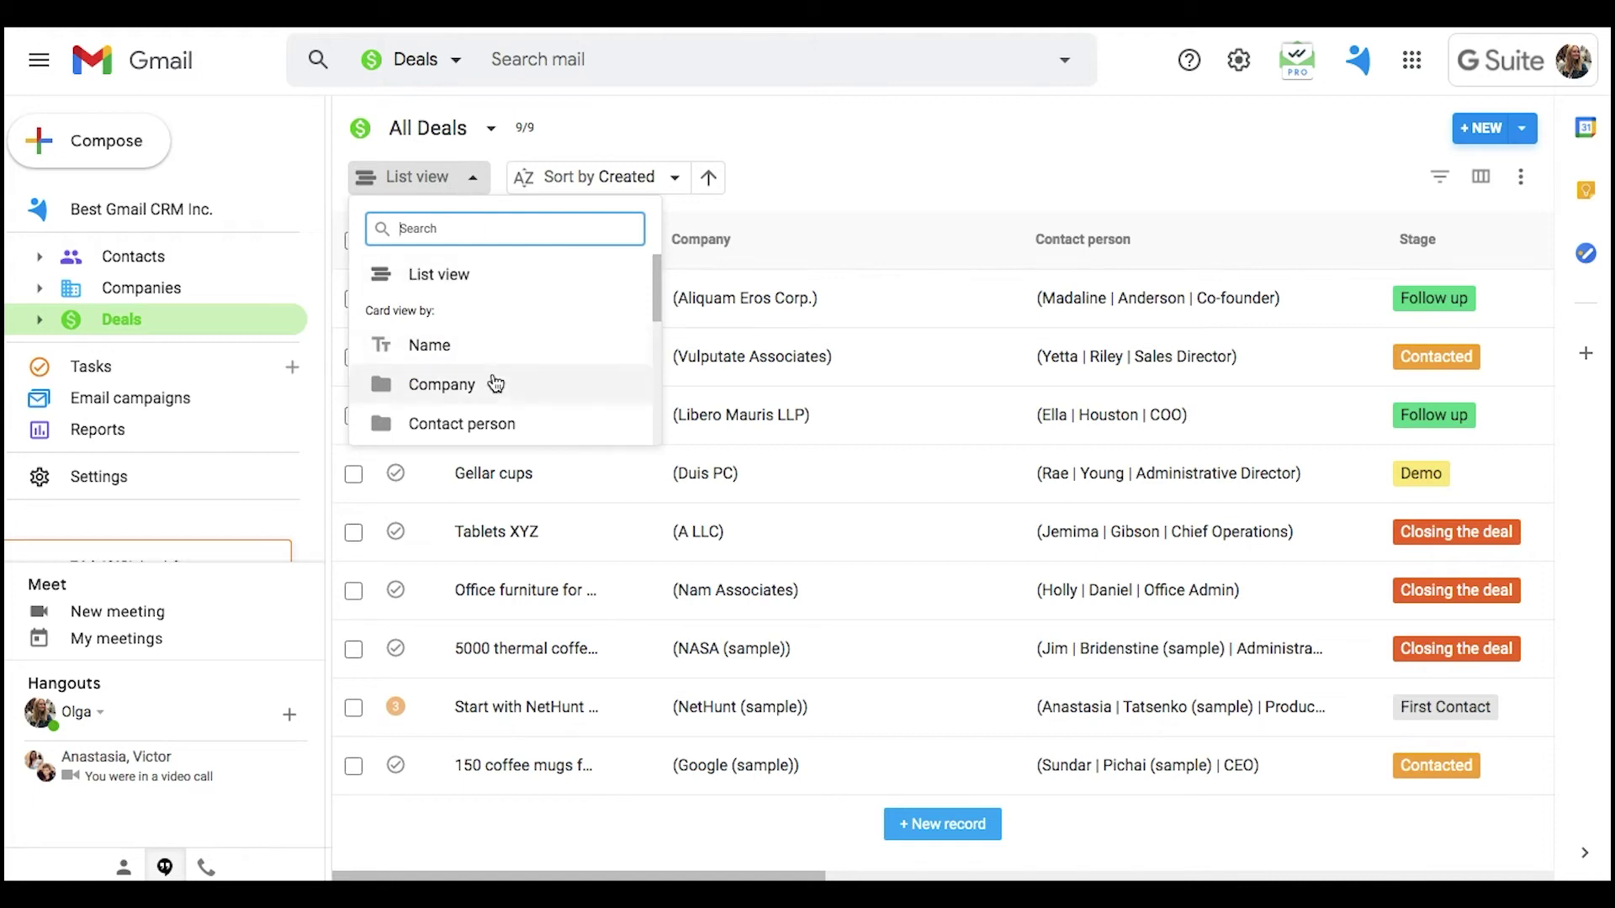
scroll(494, 383, down, 5)
scroll(495, 383, down, 1)
scroll(494, 382, up, 4)
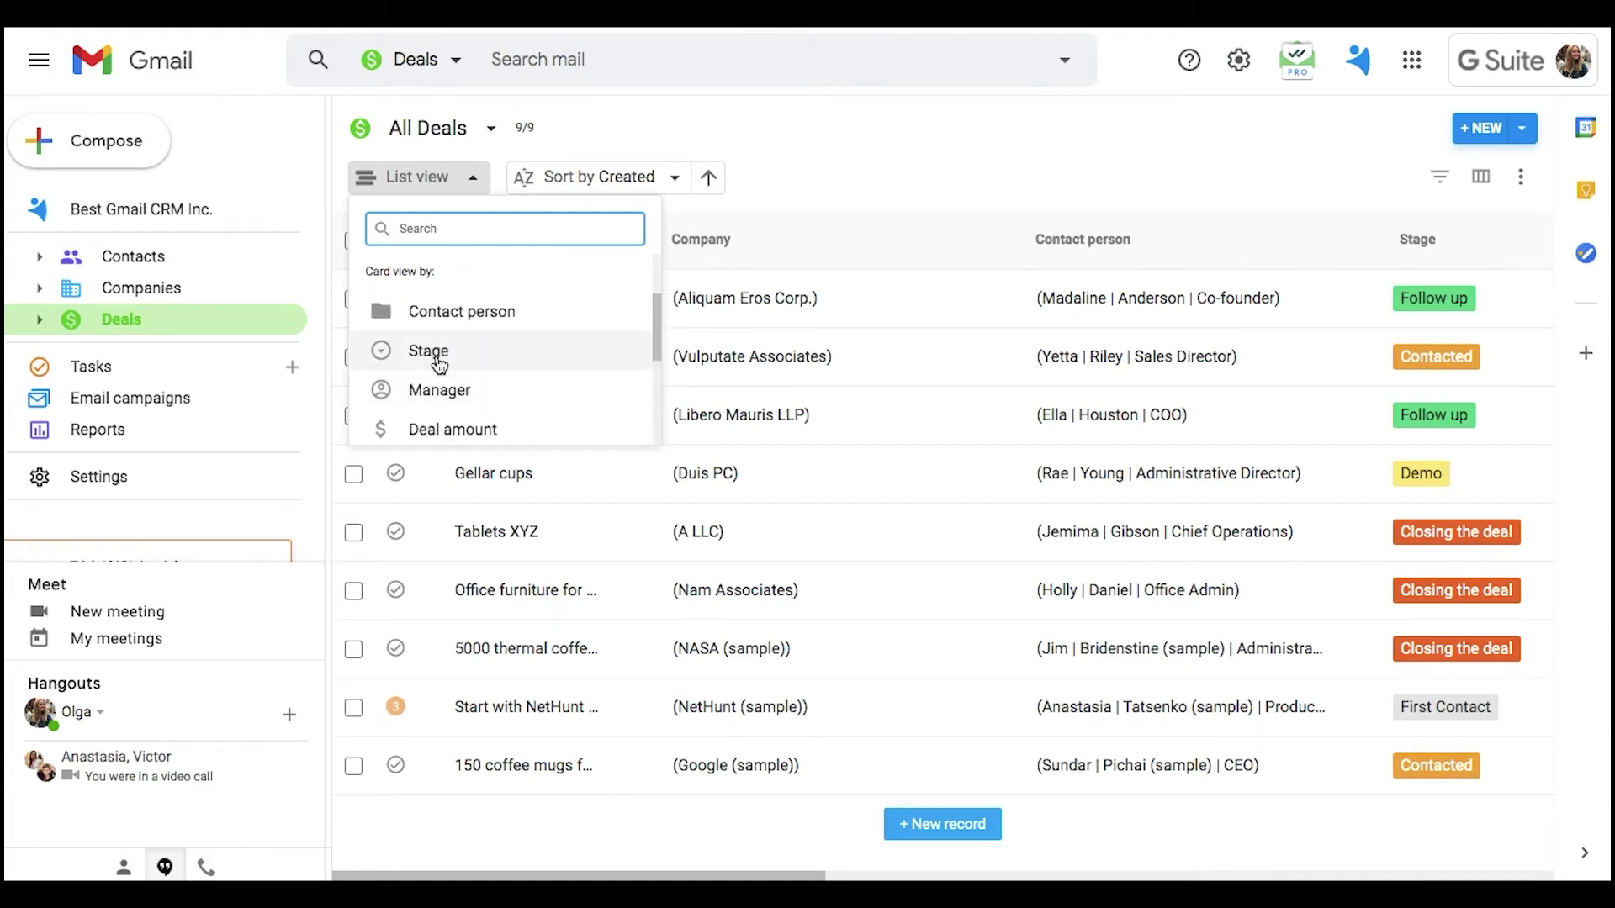
click(430, 355)
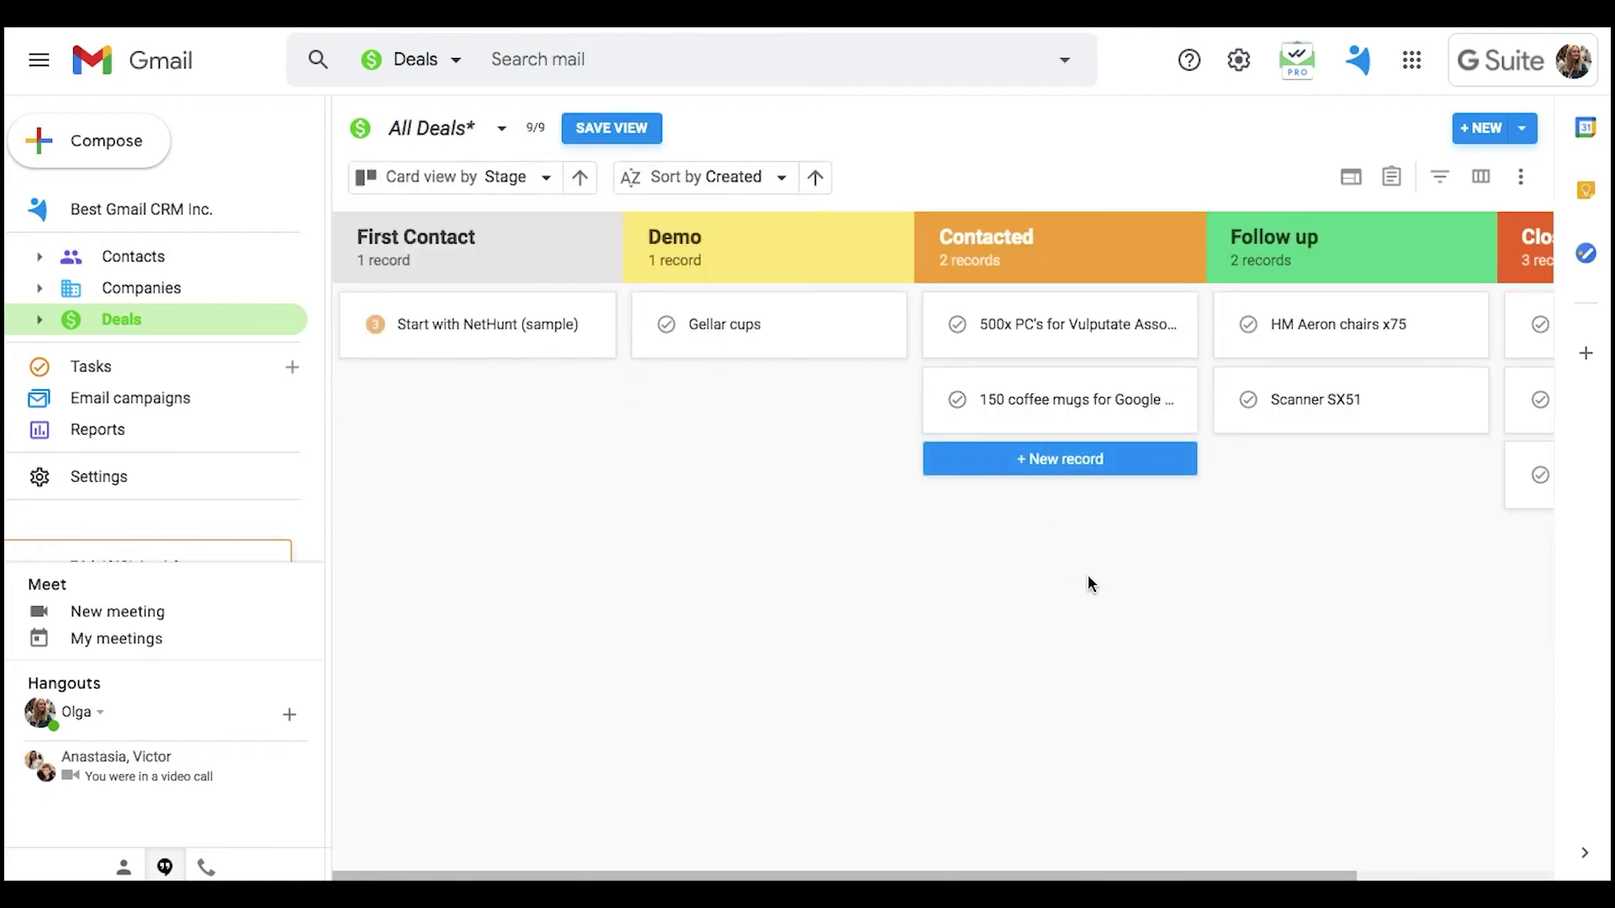
scroll(1089, 580, right, 2)
scroll(1089, 580, right, 2)
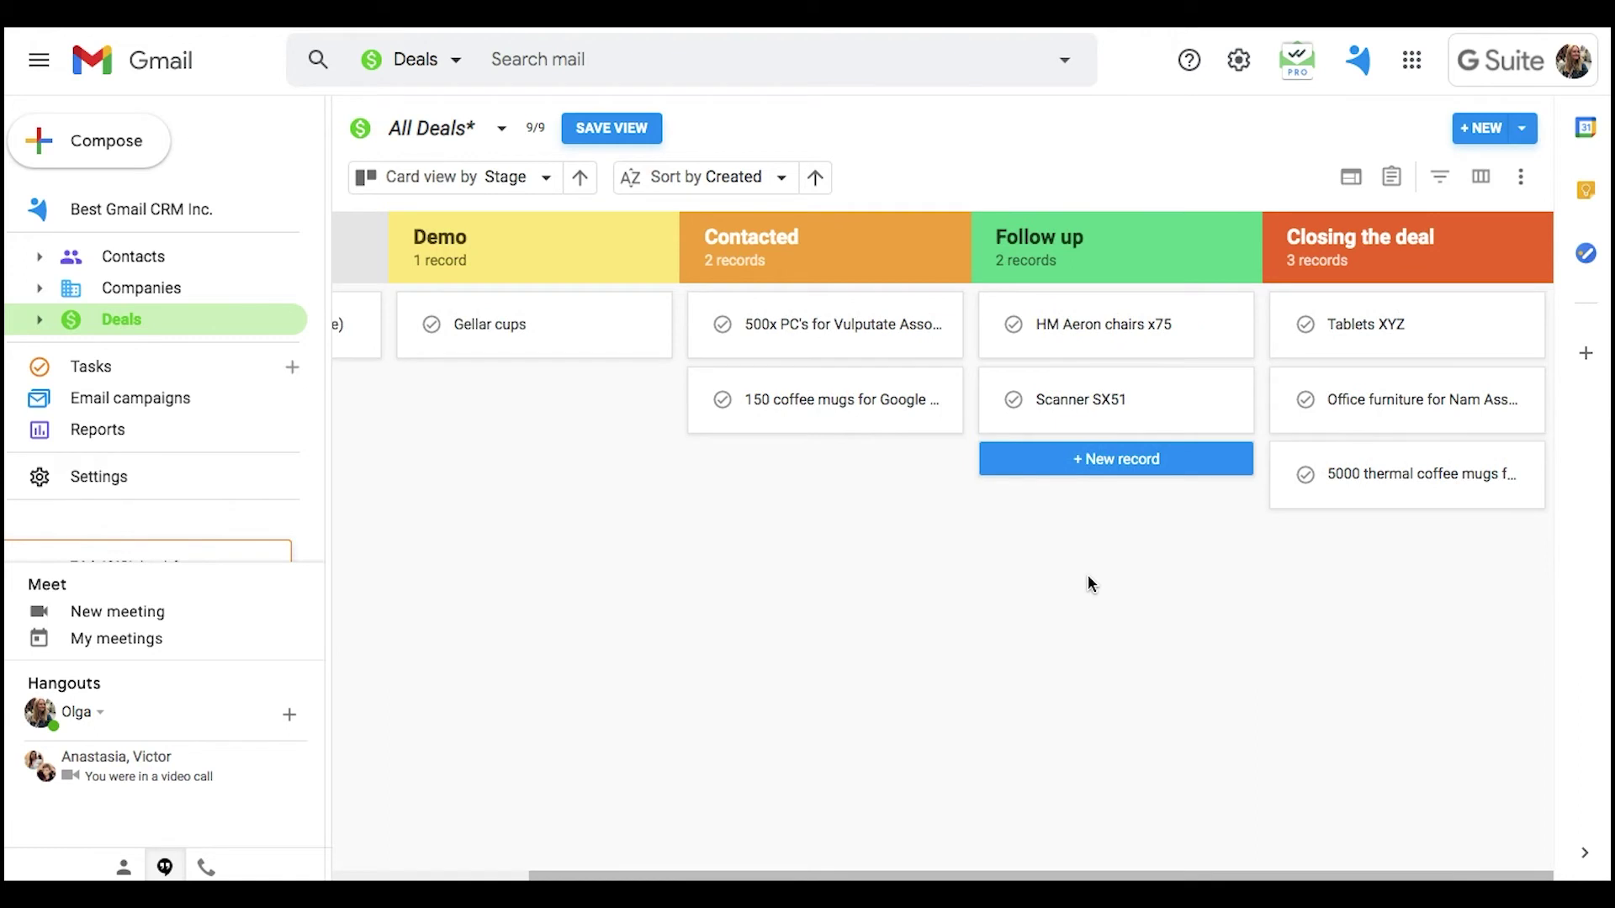
scroll(1087, 573, left, 3)
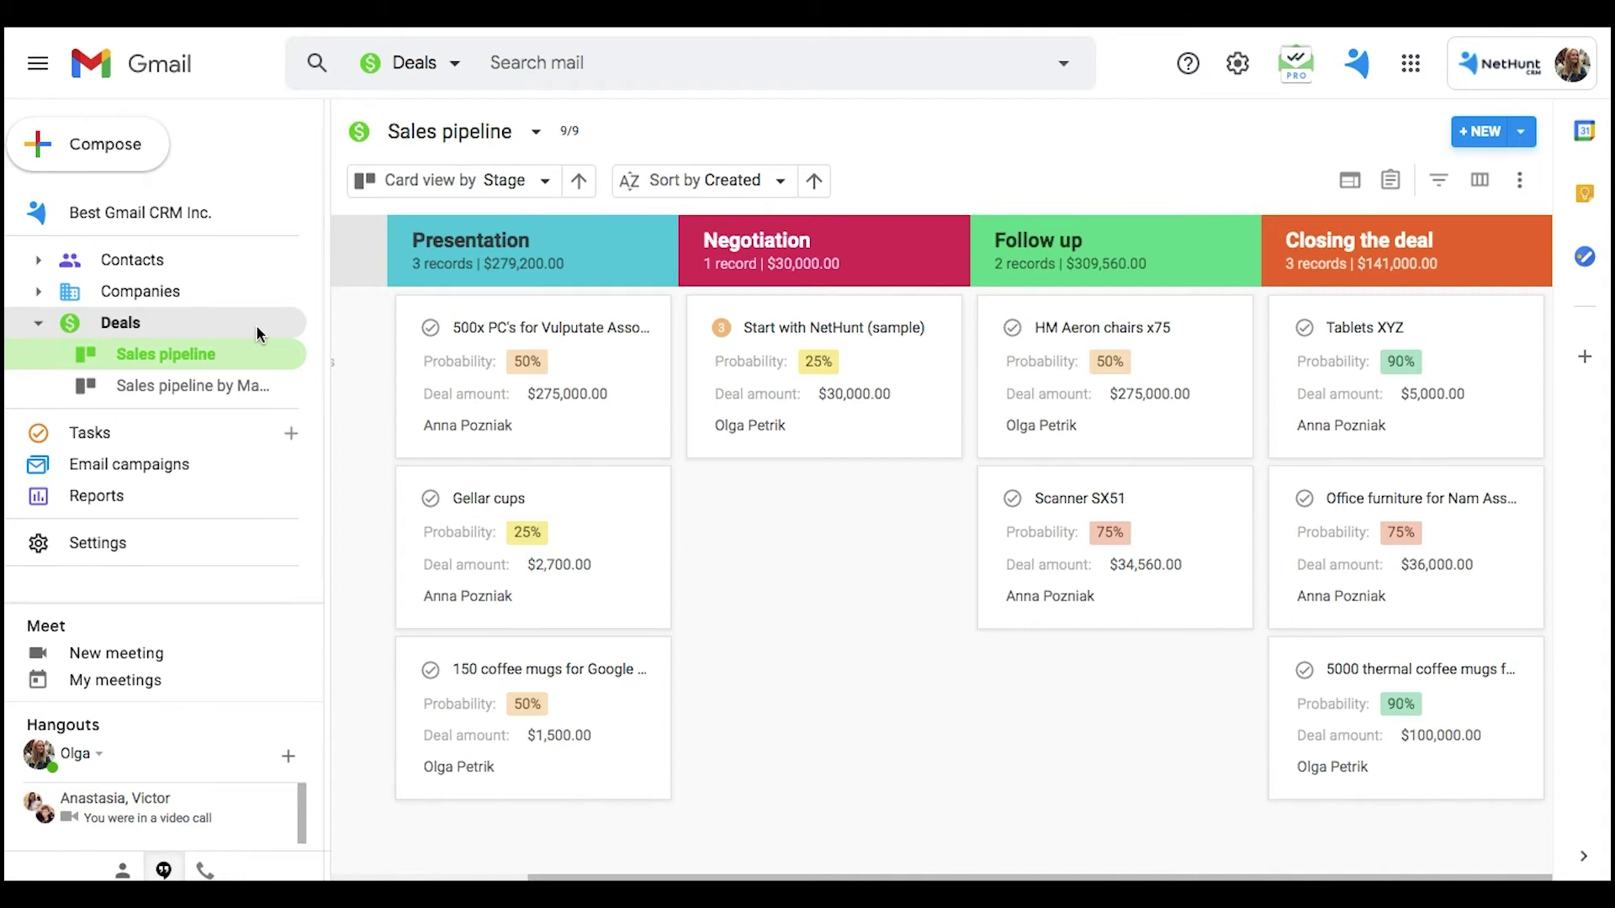
In the Deals Stage field, rename Presentation to Demo and Negotiation to Contacted
click(290, 323)
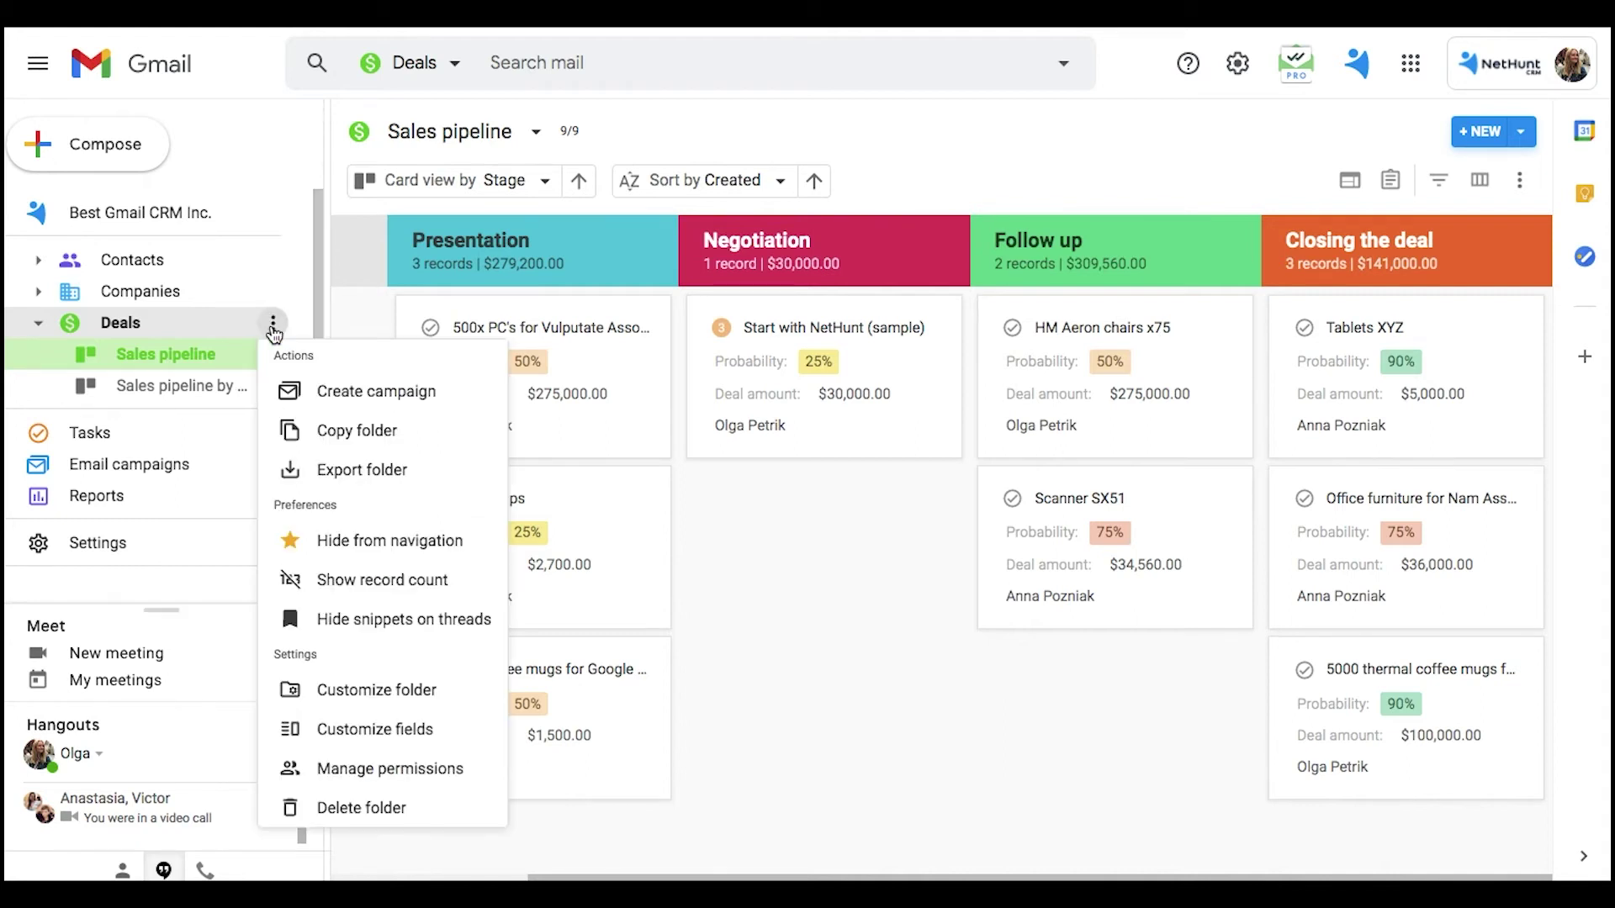
click(370, 732)
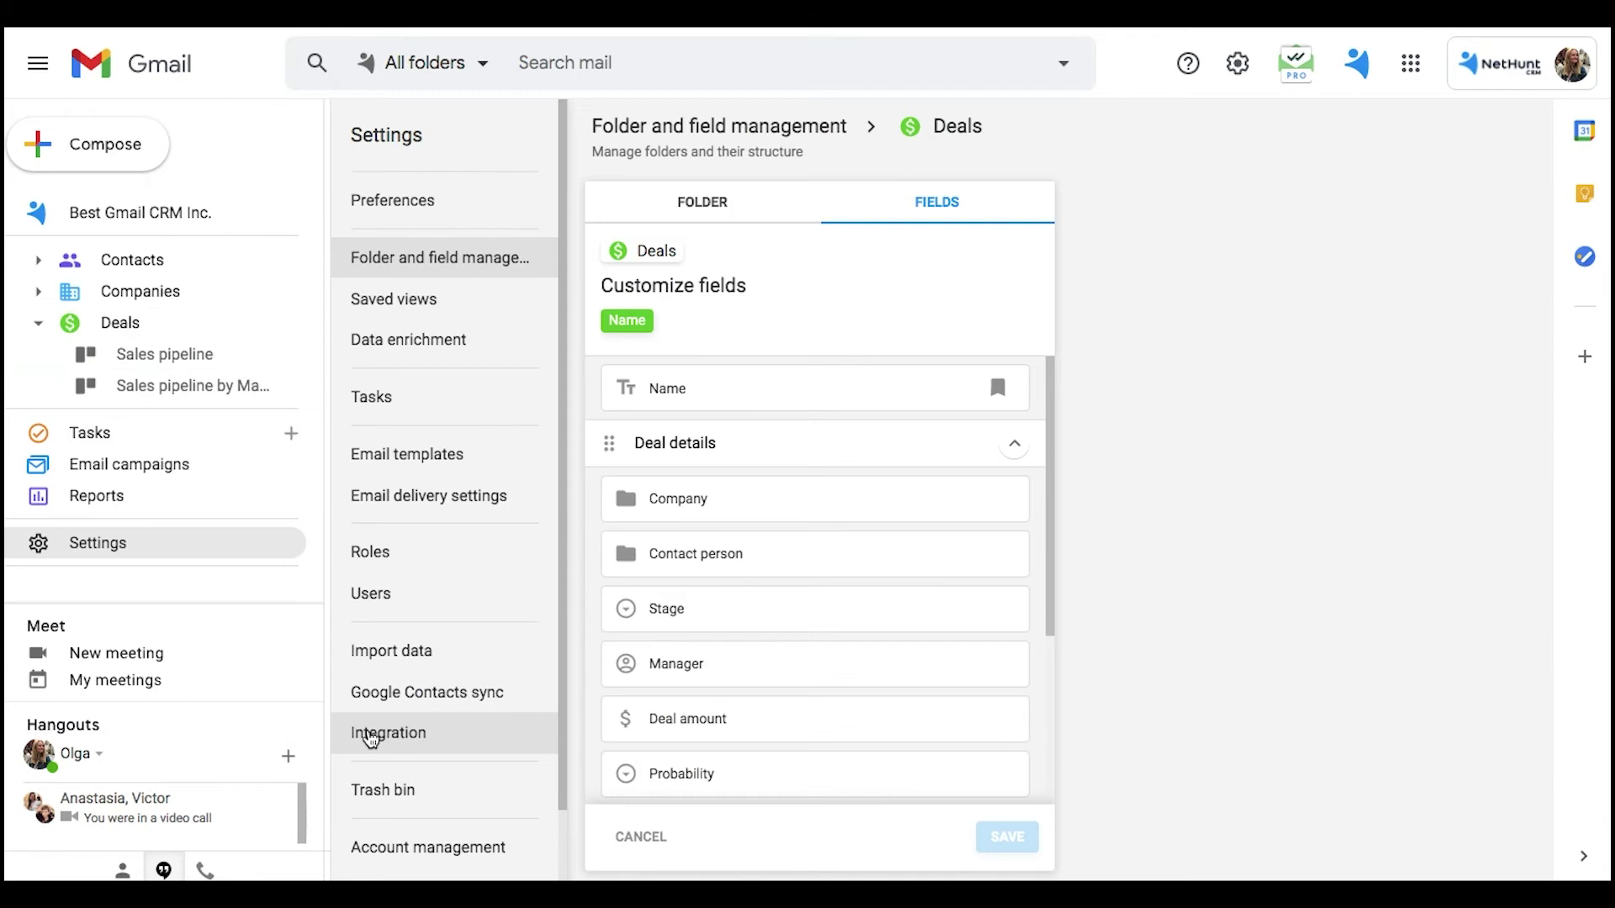
click(727, 612)
double_click(728, 607)
text(Demo)
double_click(803, 652)
text(Contacted)
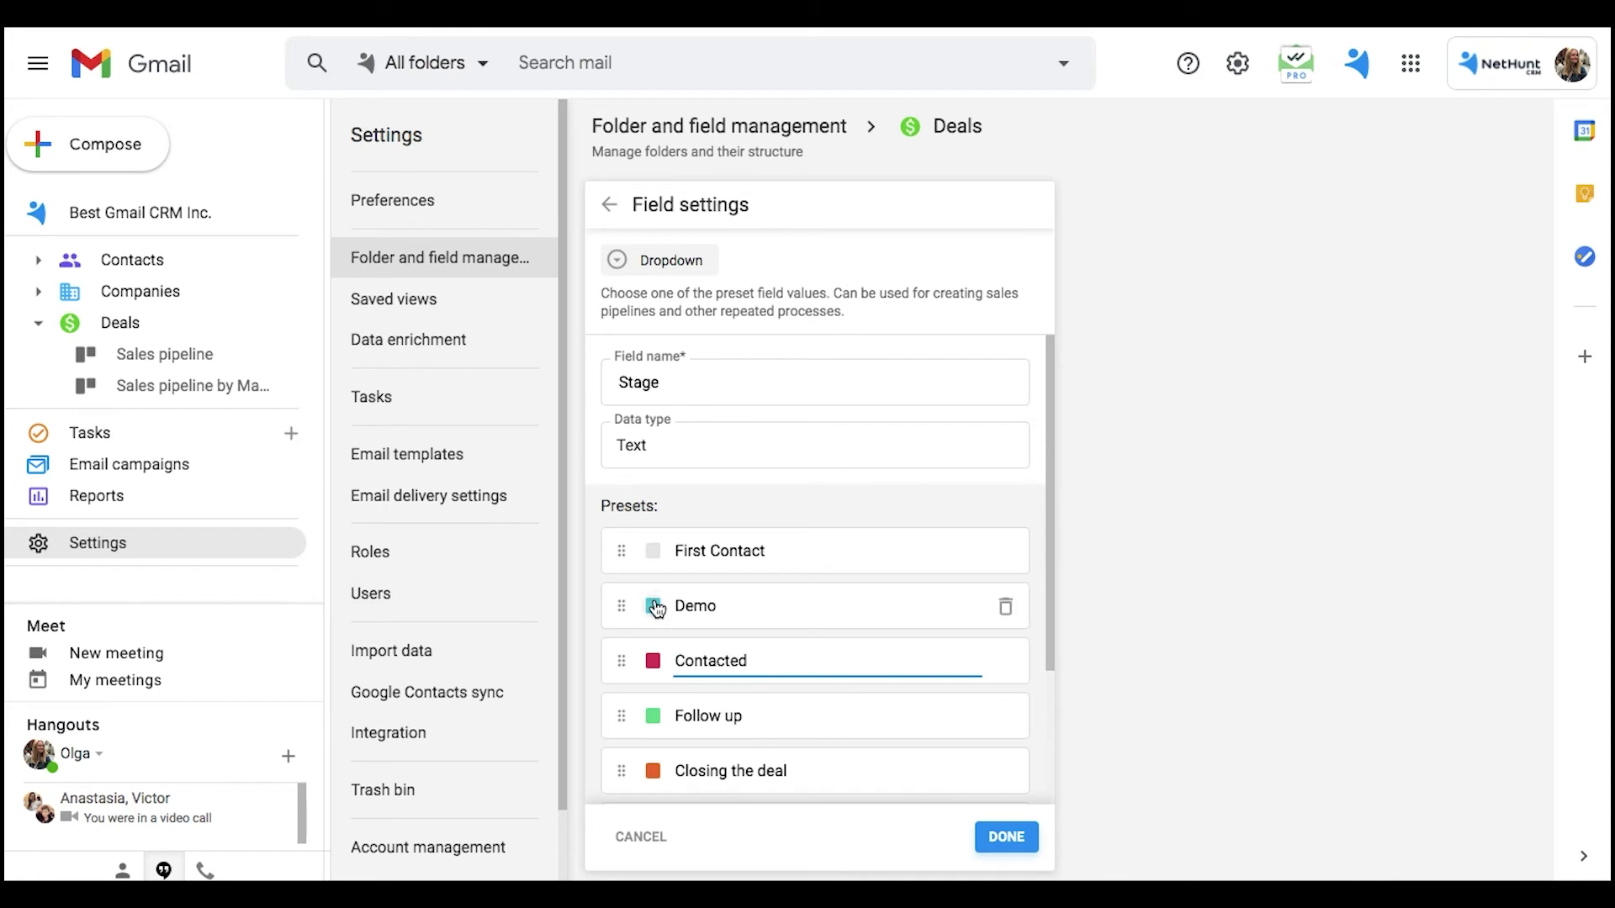
Colour the Demo stage yellow and Contacted teal, then save the Deals folder
click(653, 605)
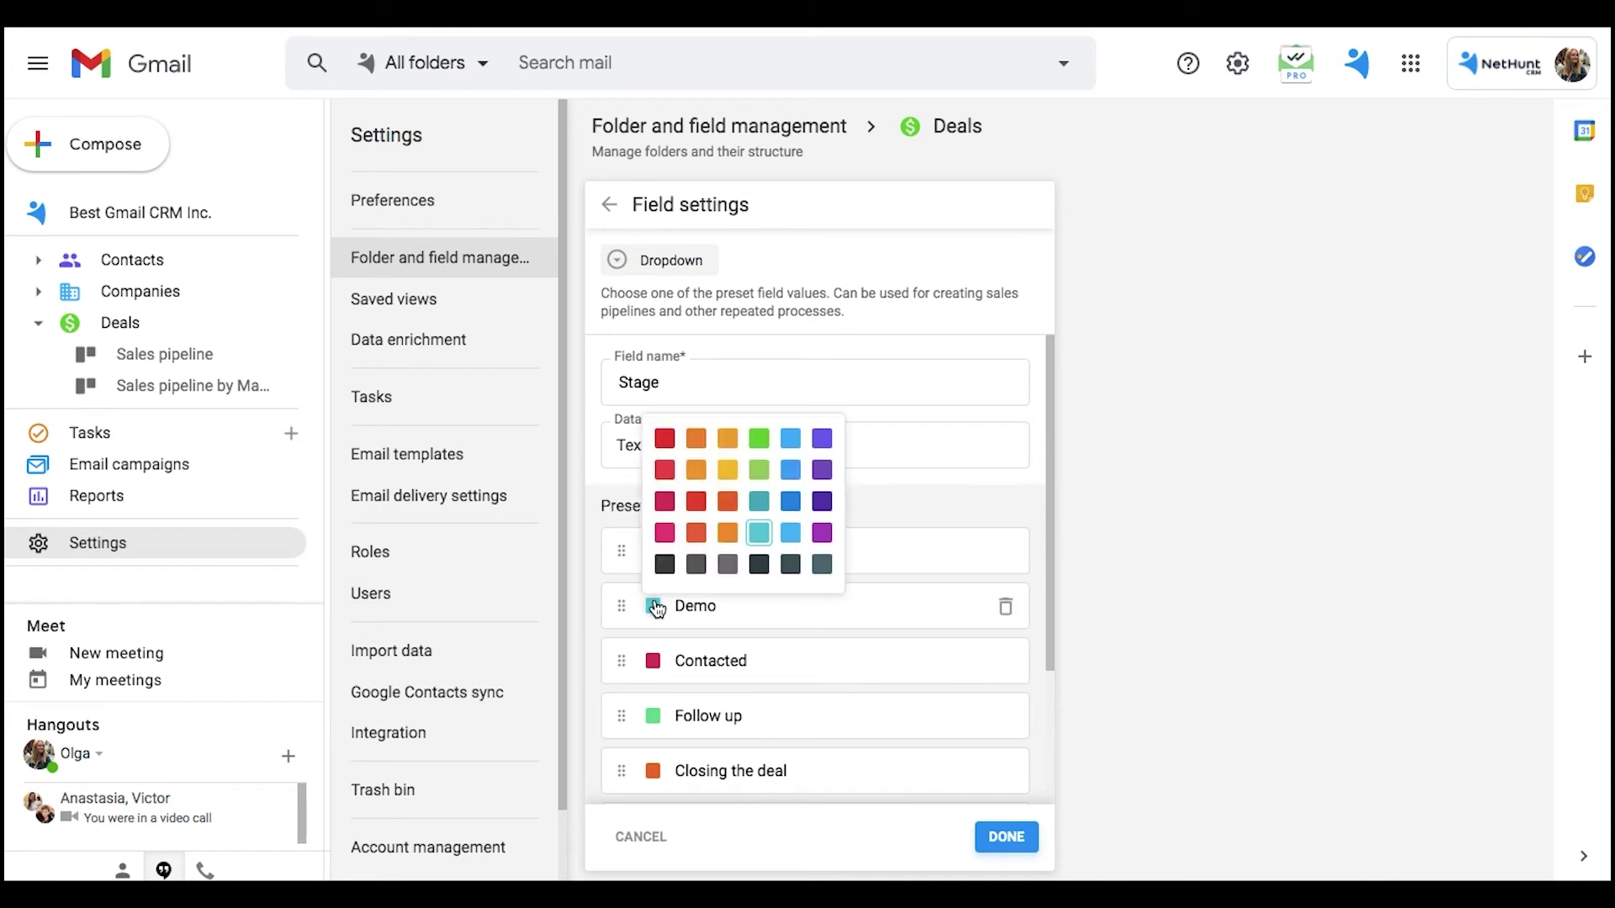
click(730, 469)
click(653, 663)
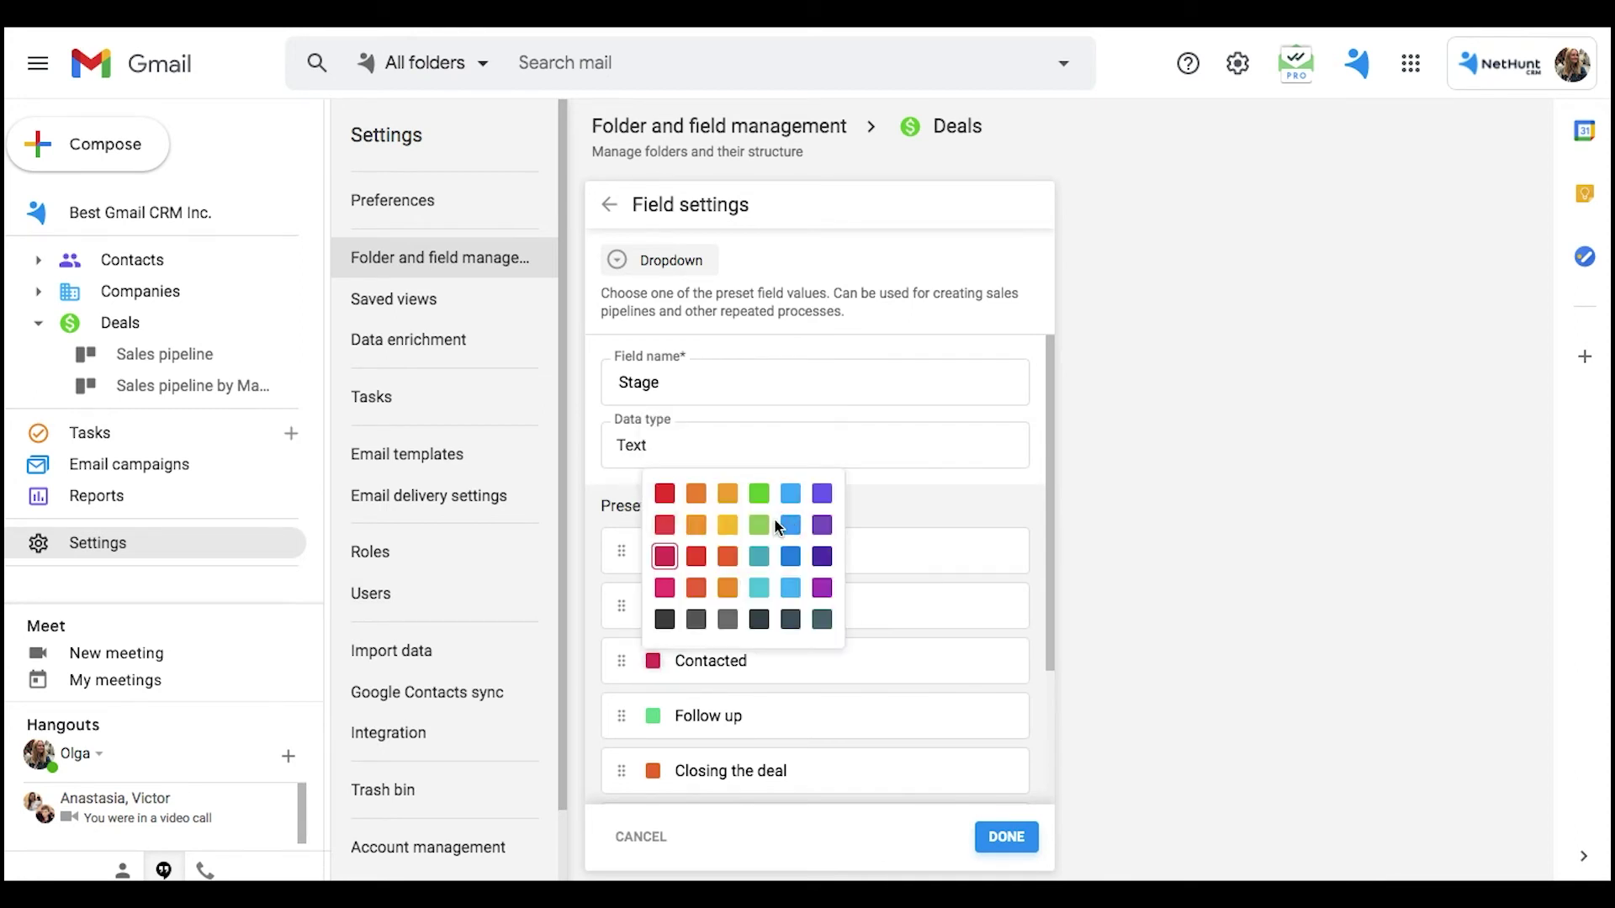
click(759, 593)
click(1006, 836)
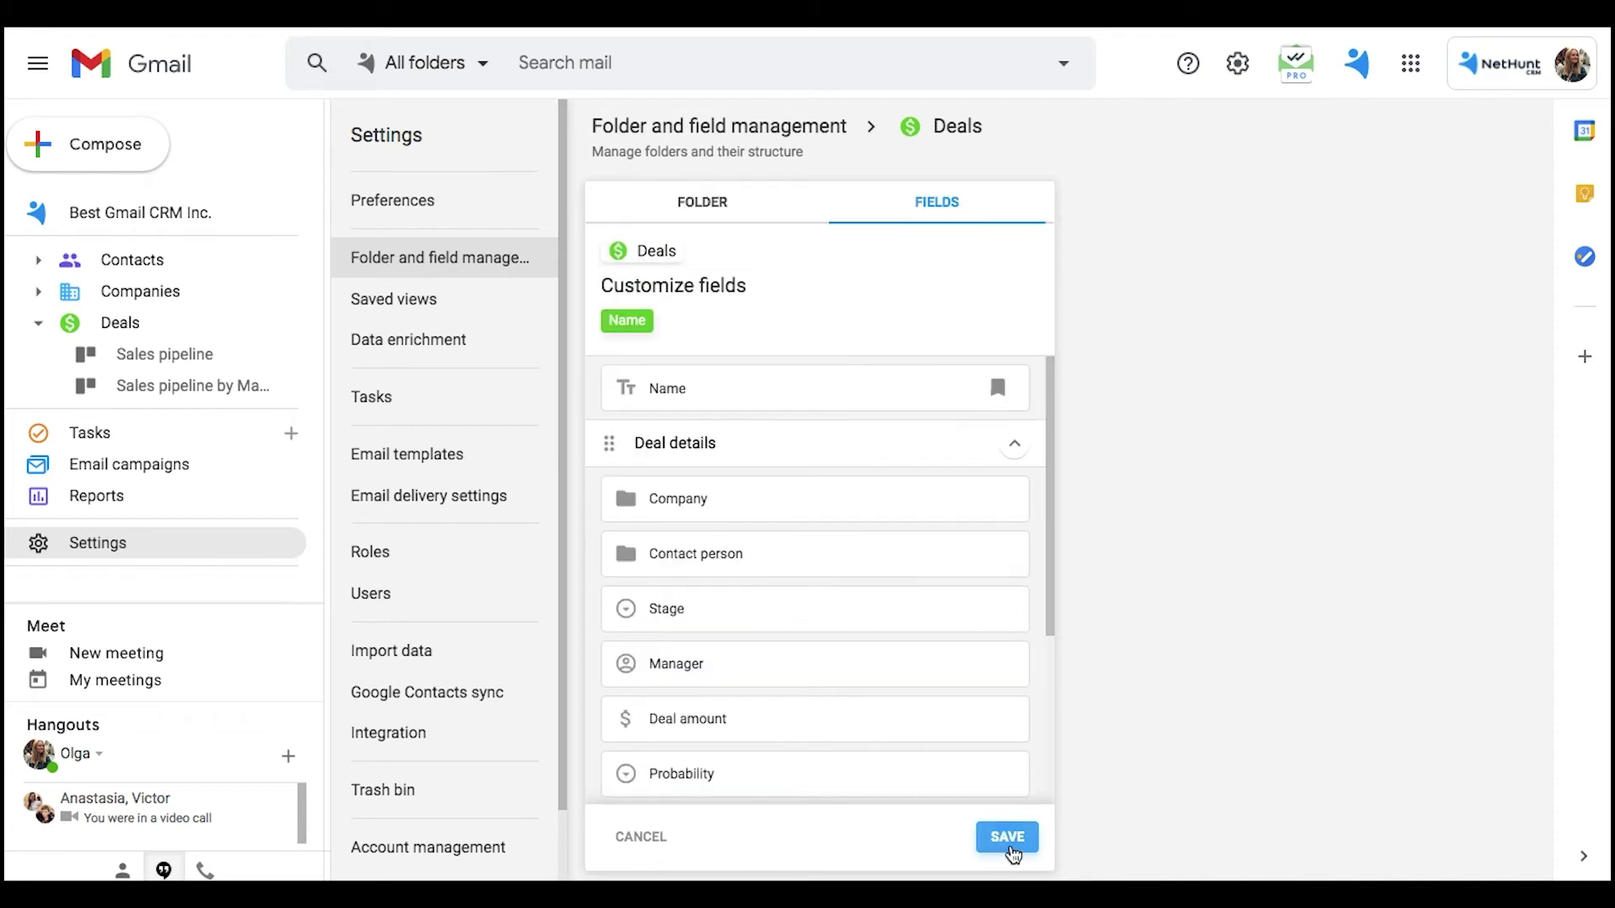
click(1007, 837)
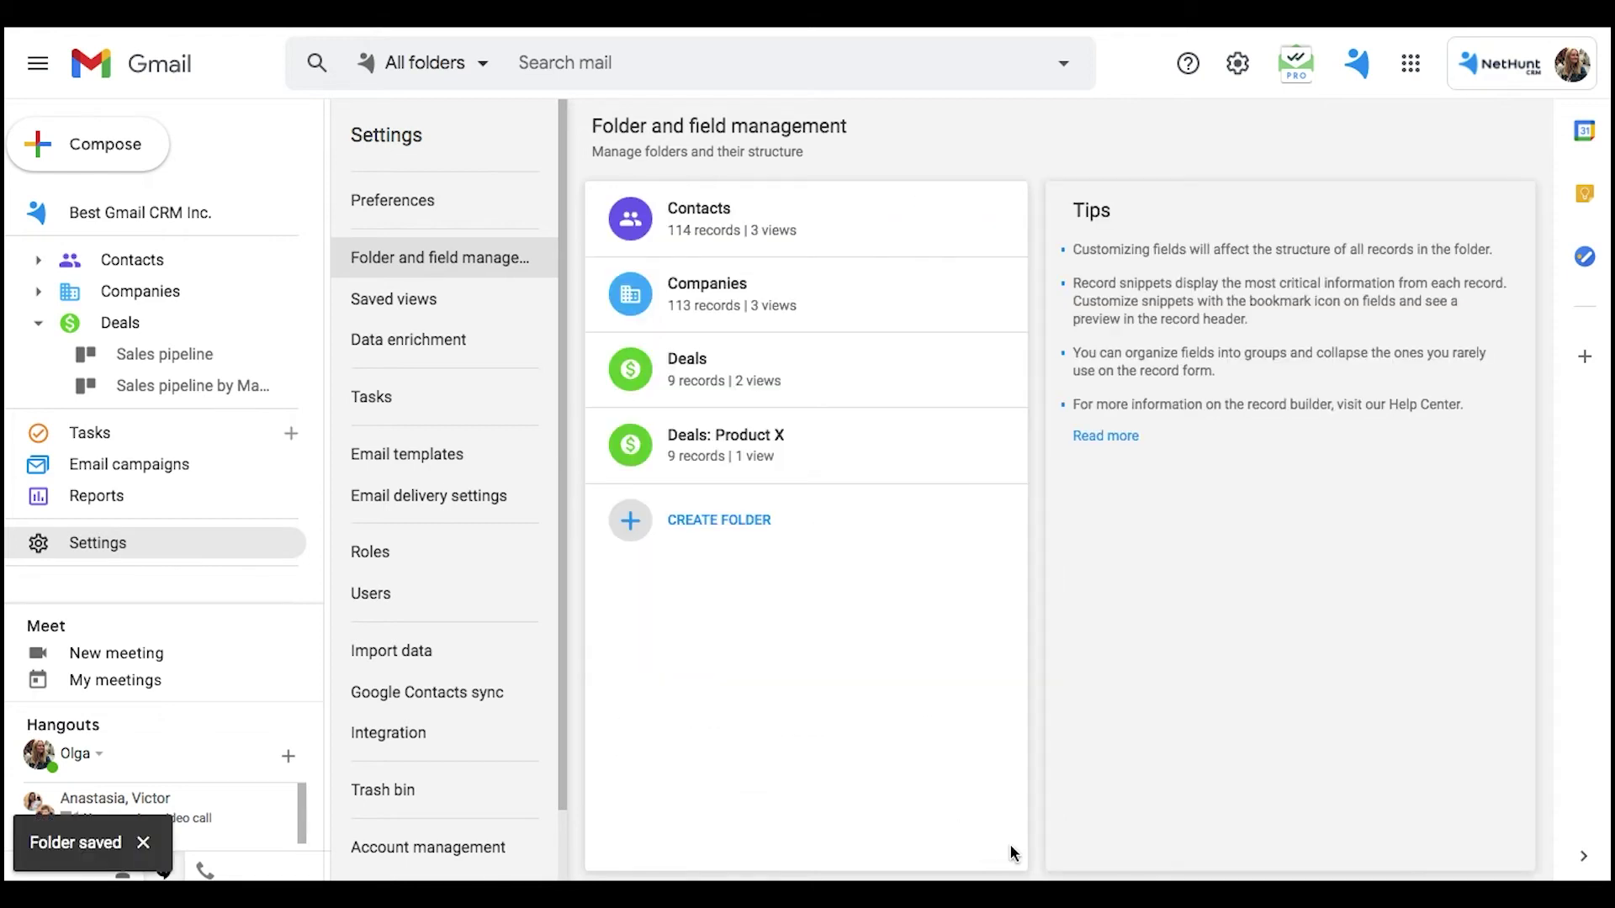
click(116, 324)
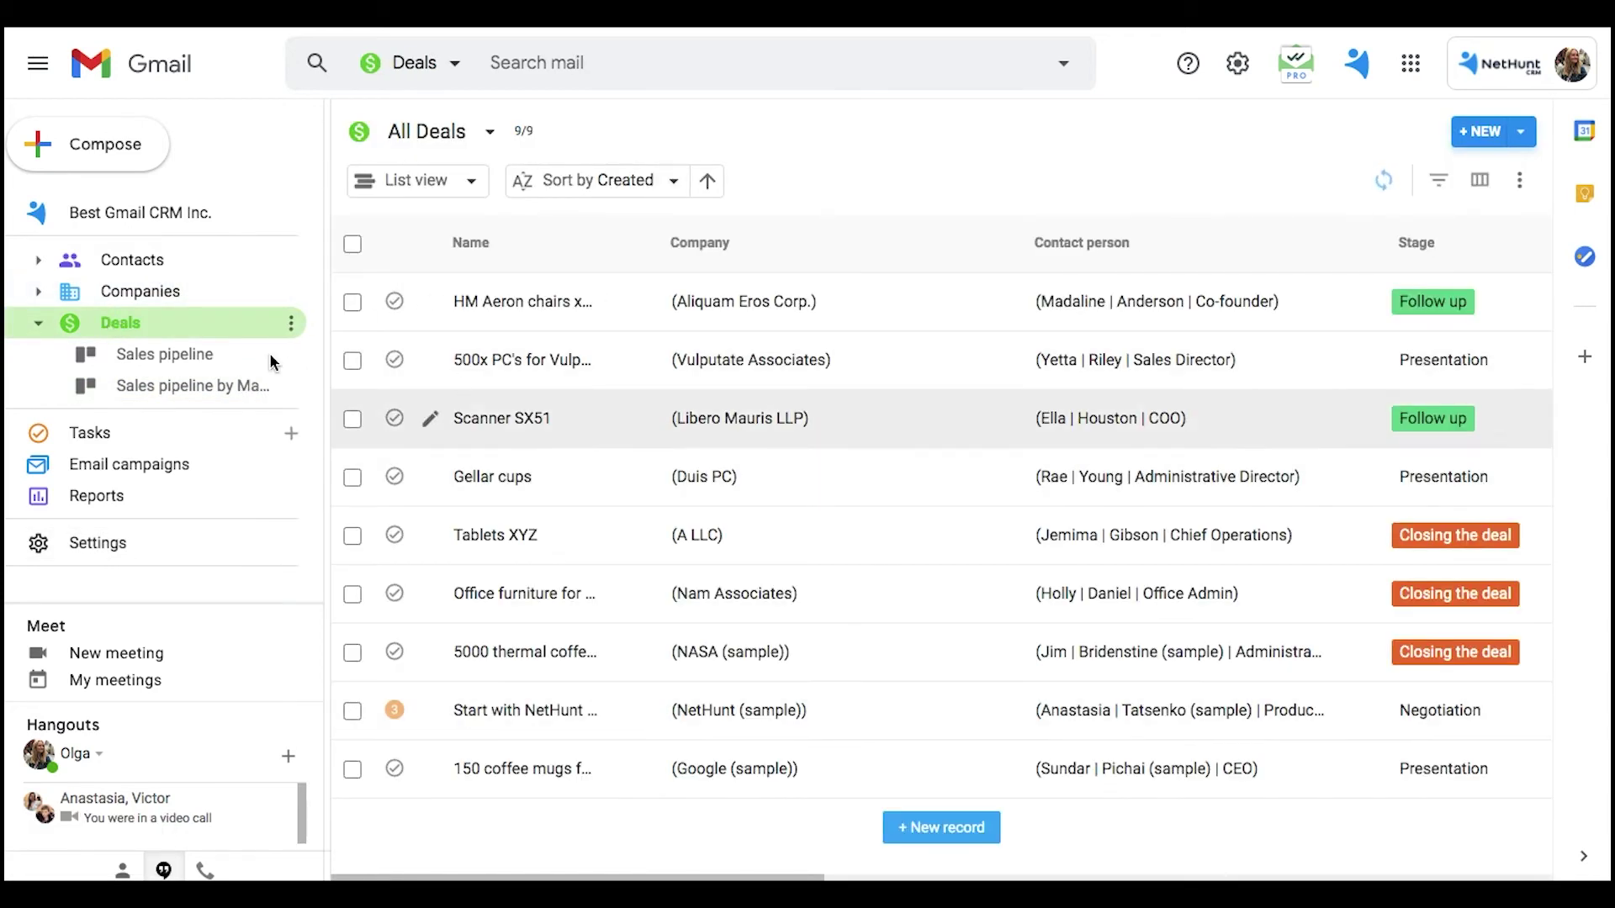
Drag the 500x PCs, Gellar cups and 150 coffee mugs deals into the Demo column
click(153, 364)
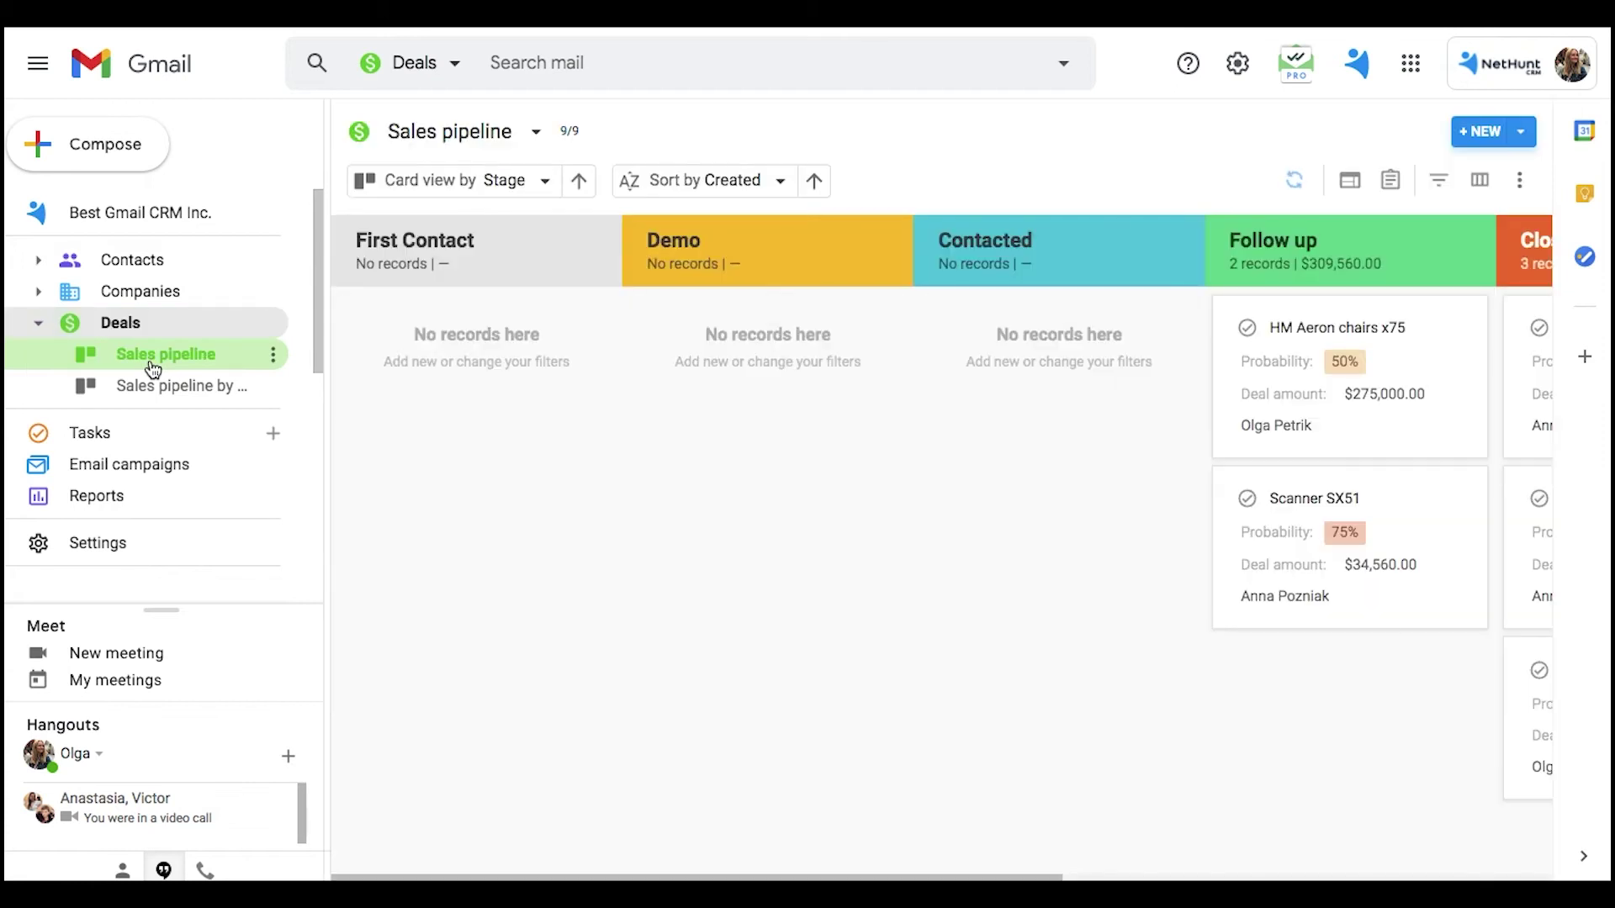
scroll(1011, 259, right, 5)
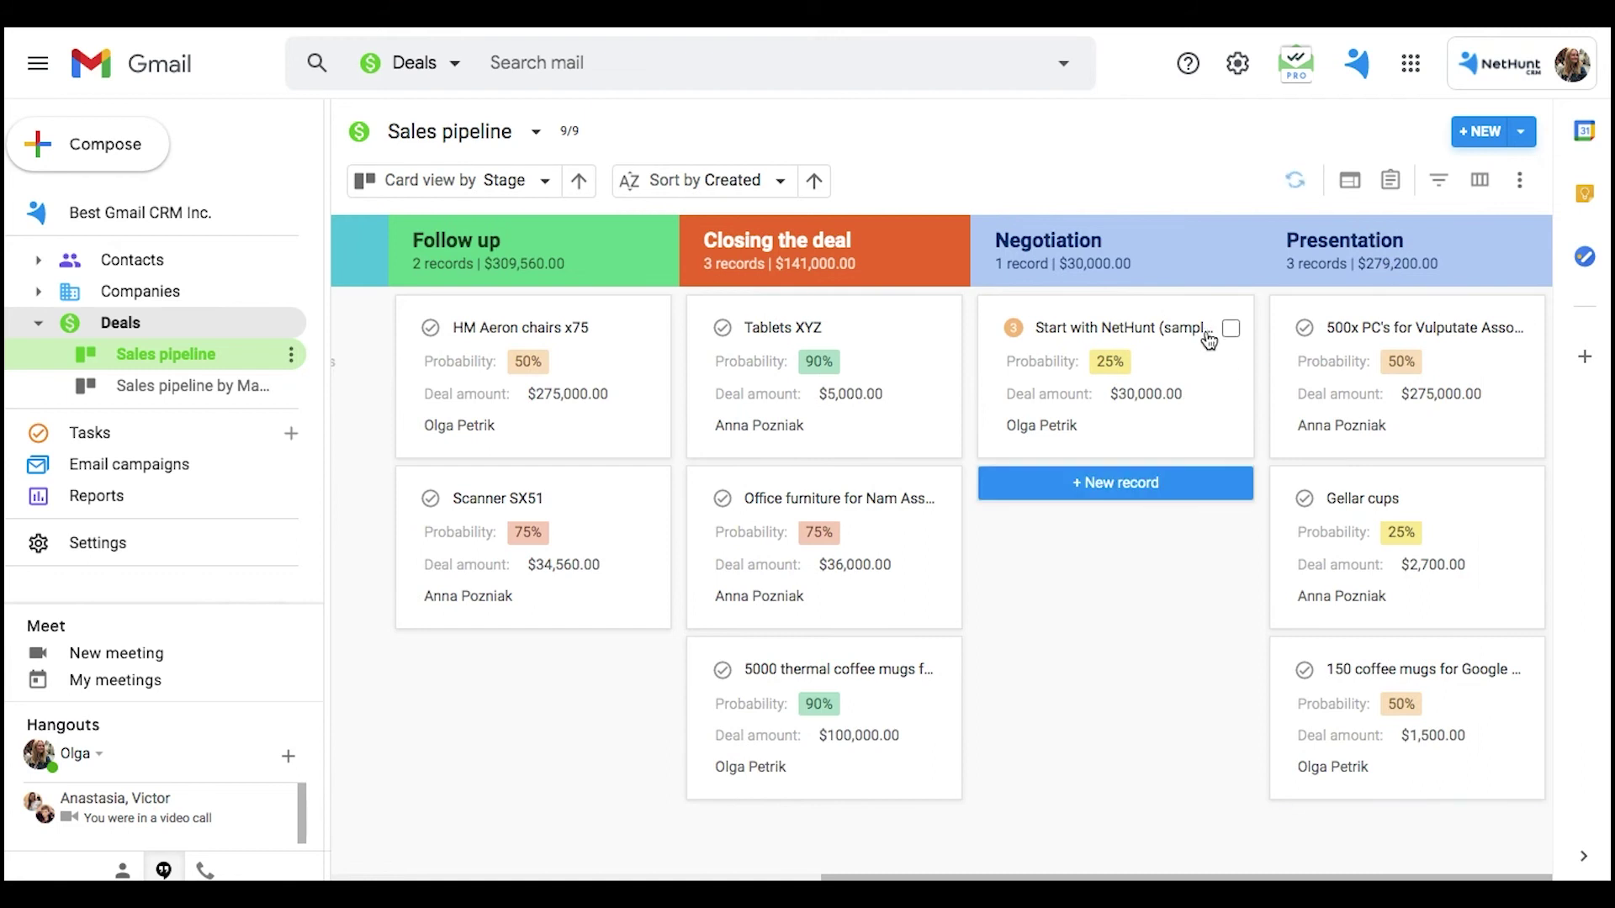
drag(1147, 330, 344, 328)
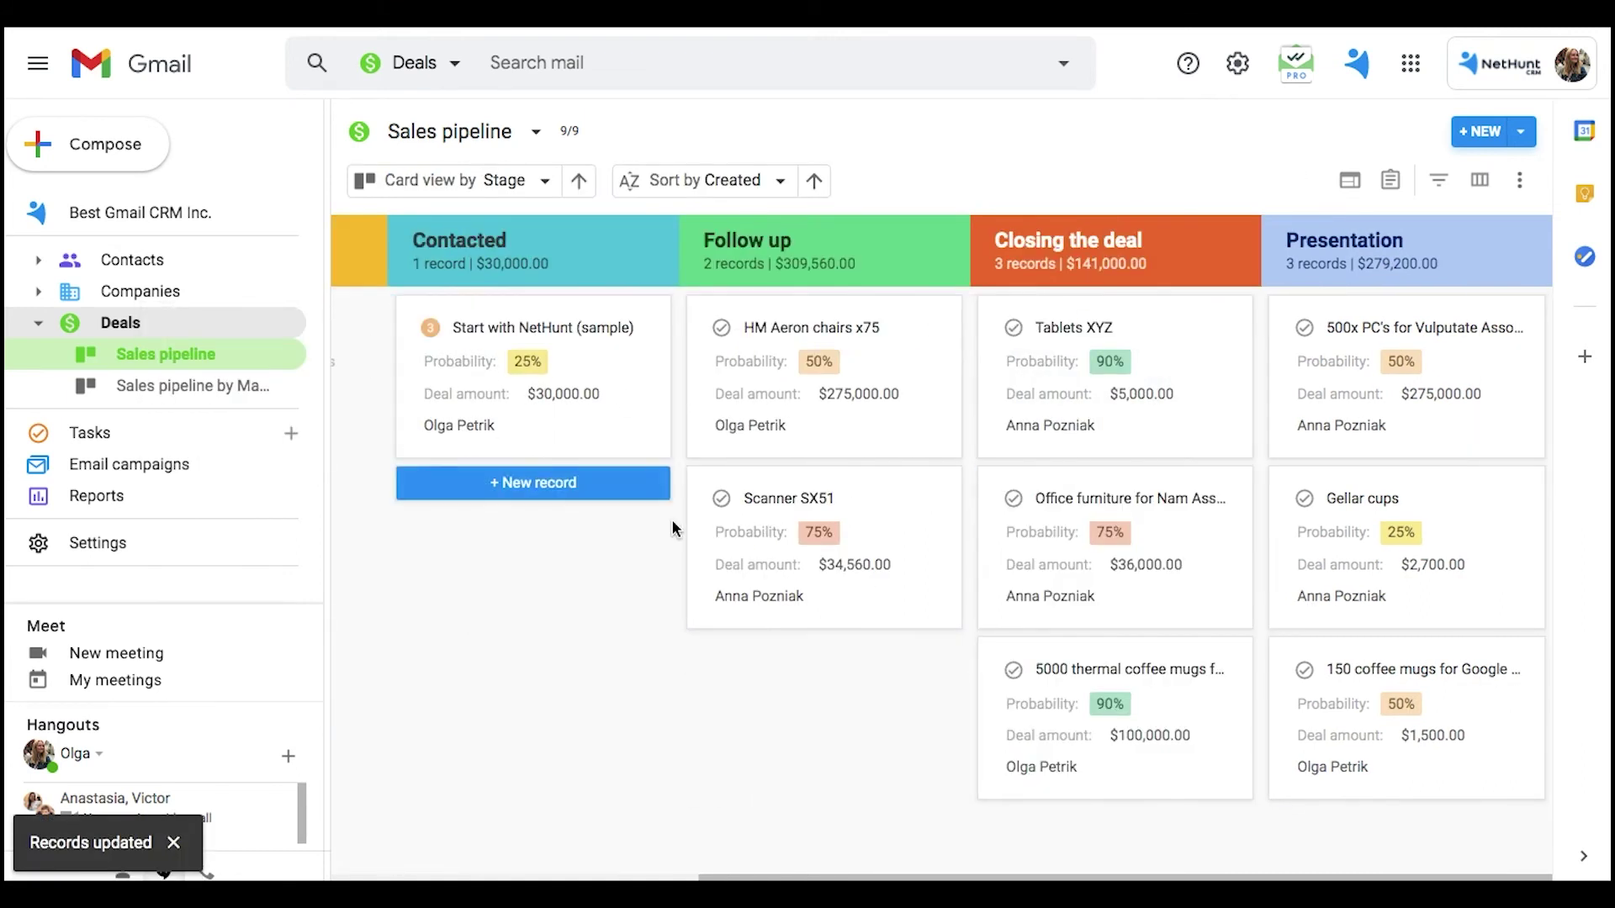
scroll(672, 526, left, 3)
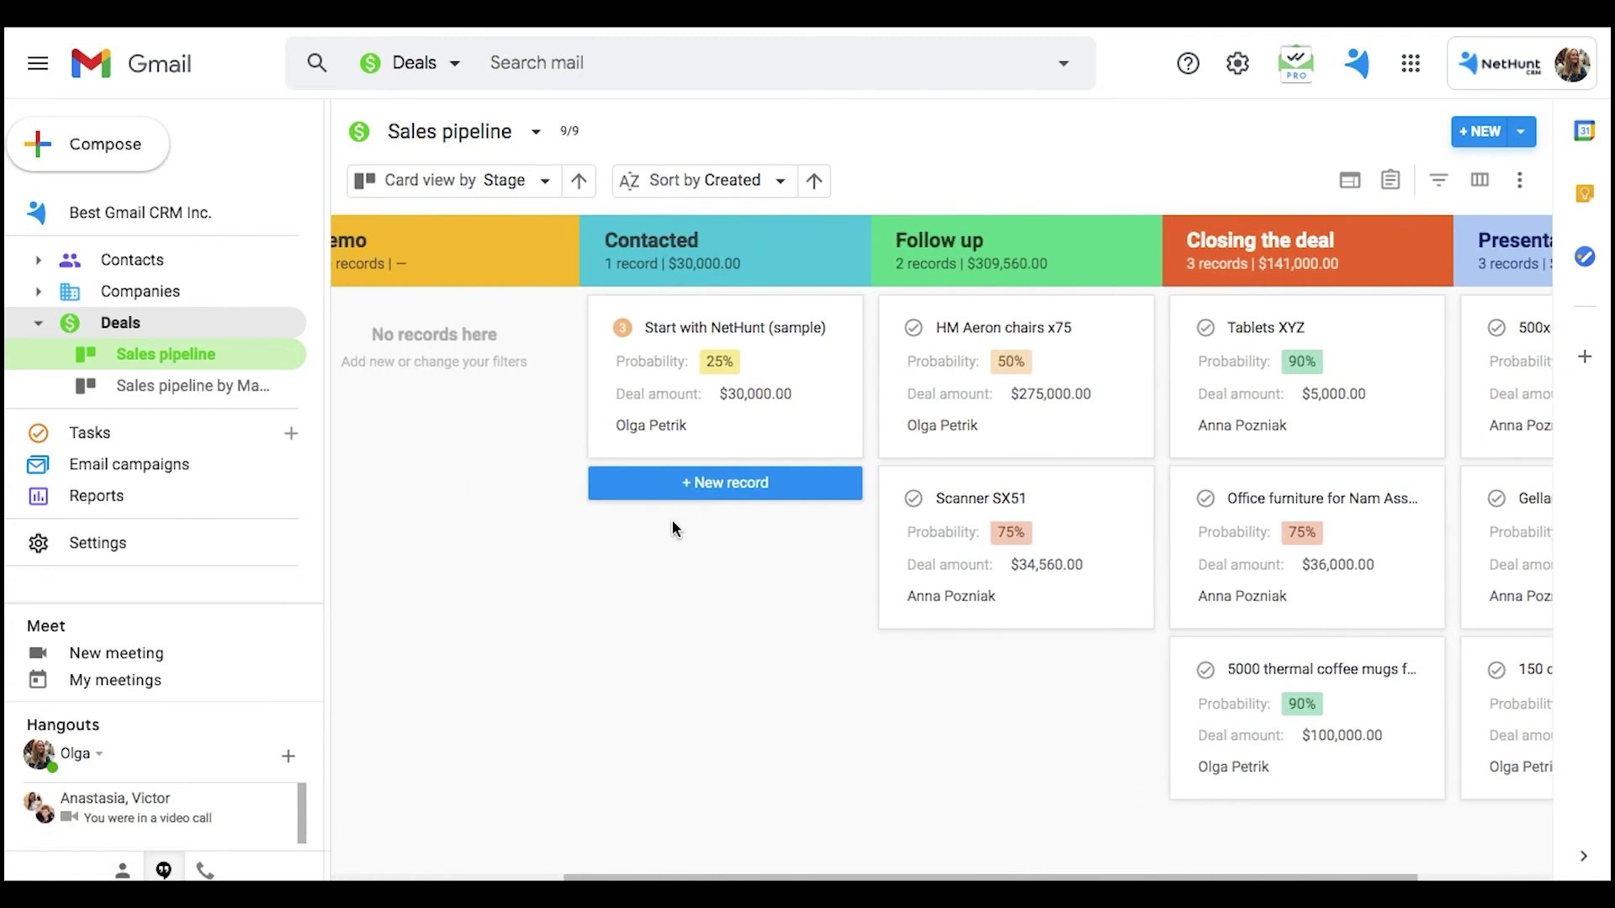
drag(1504, 349, 400, 350)
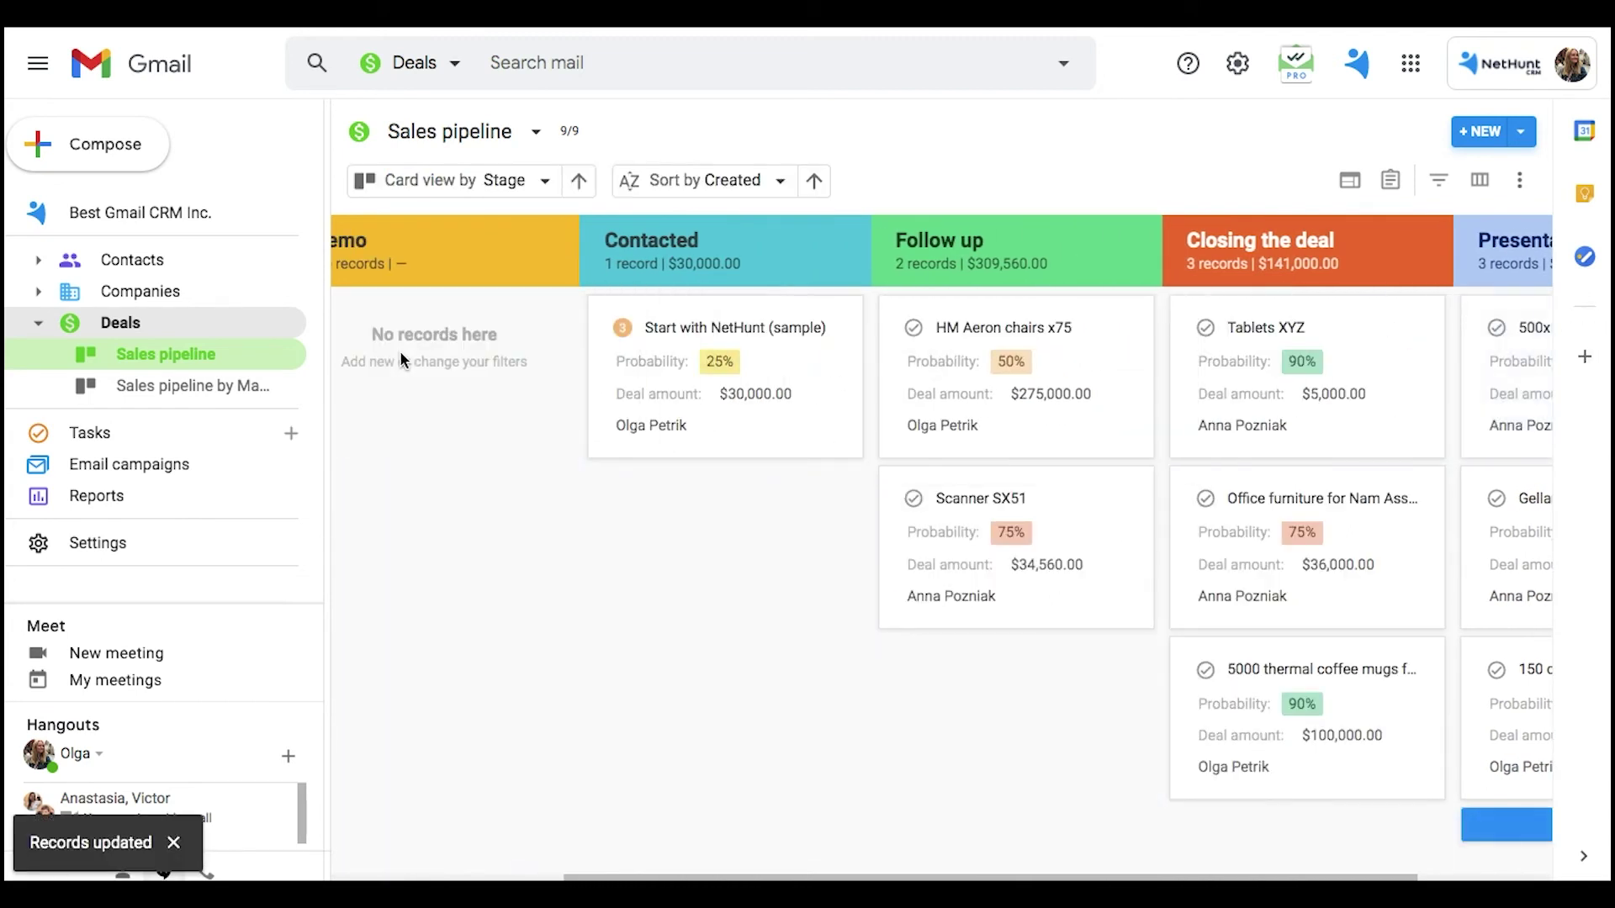
drag(1526, 367, 416, 507)
drag(1496, 406, 350, 713)
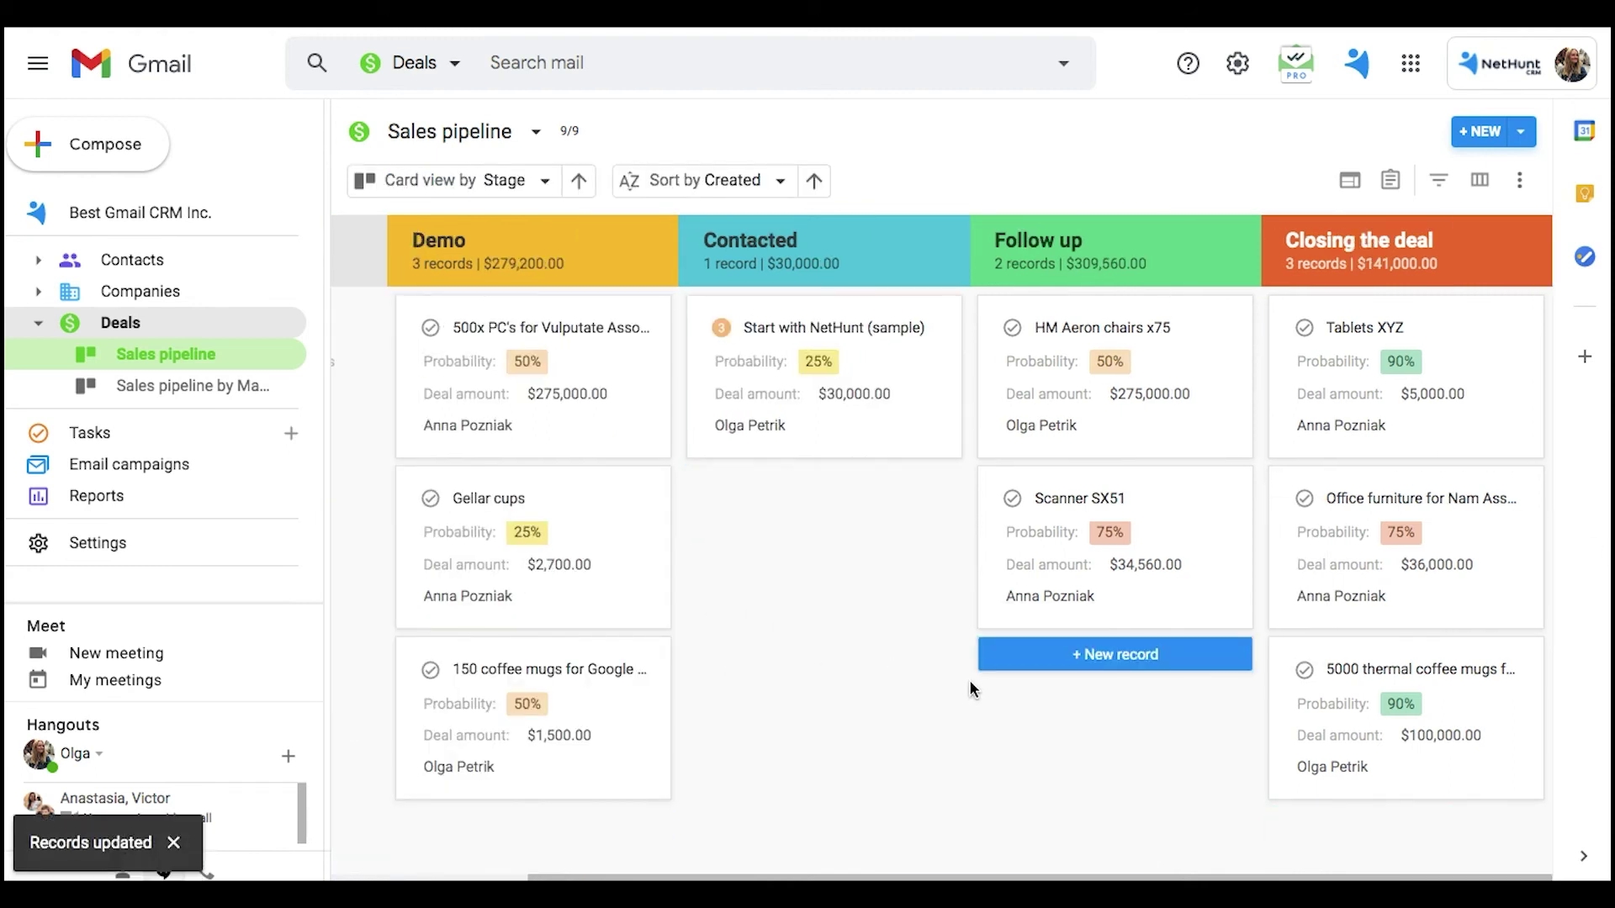
scroll(765, 591, left, 3)
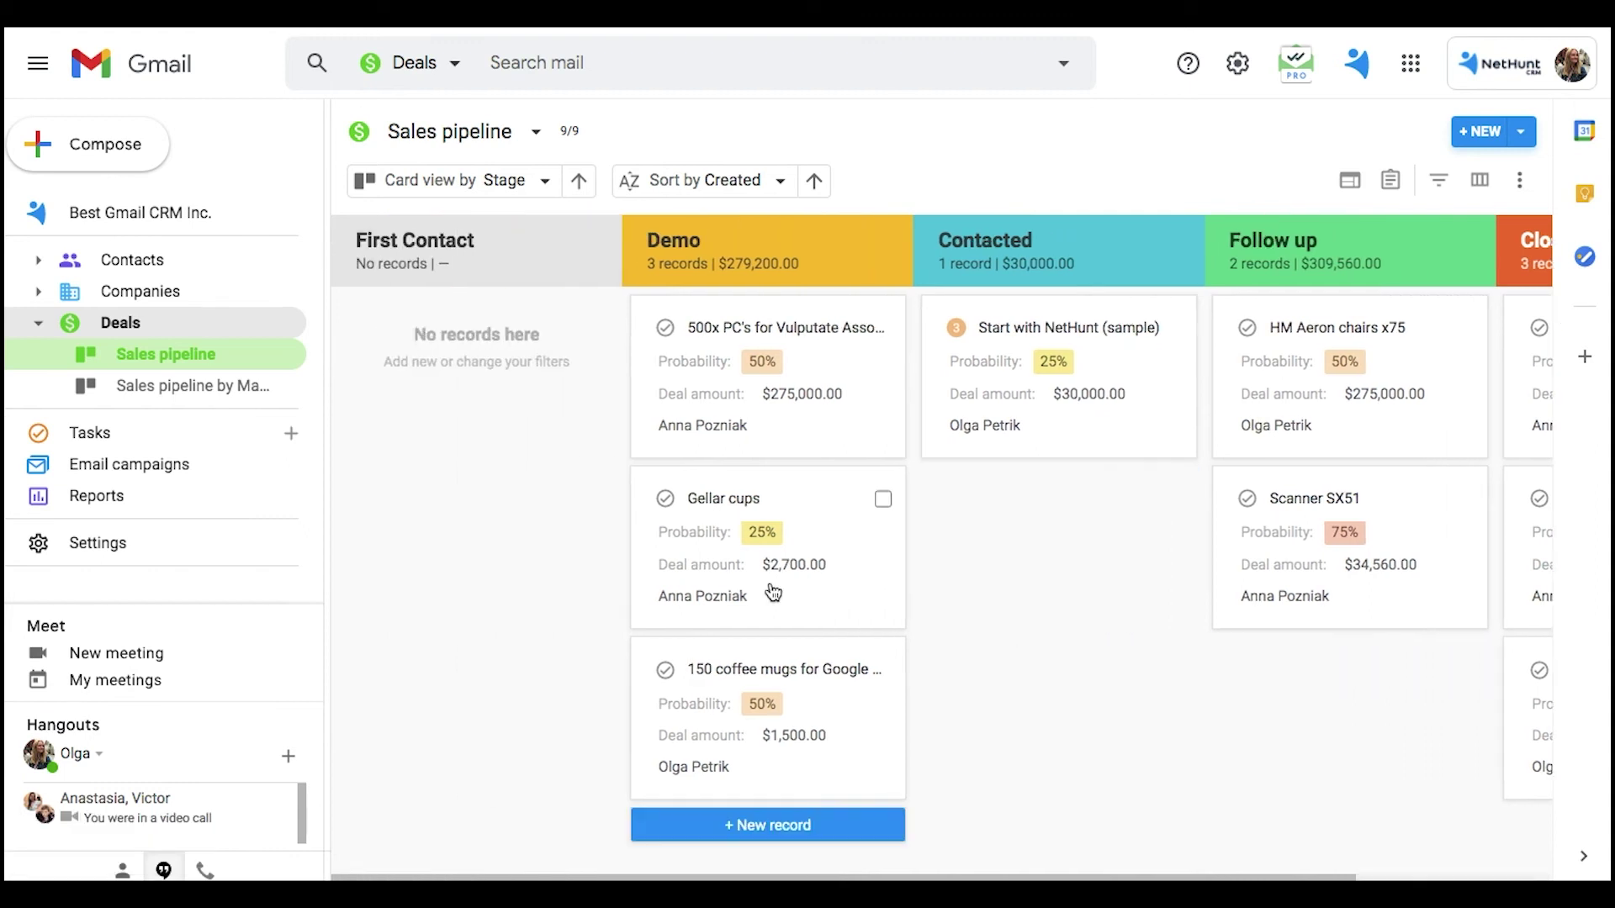
scroll(770, 588, right, 3)
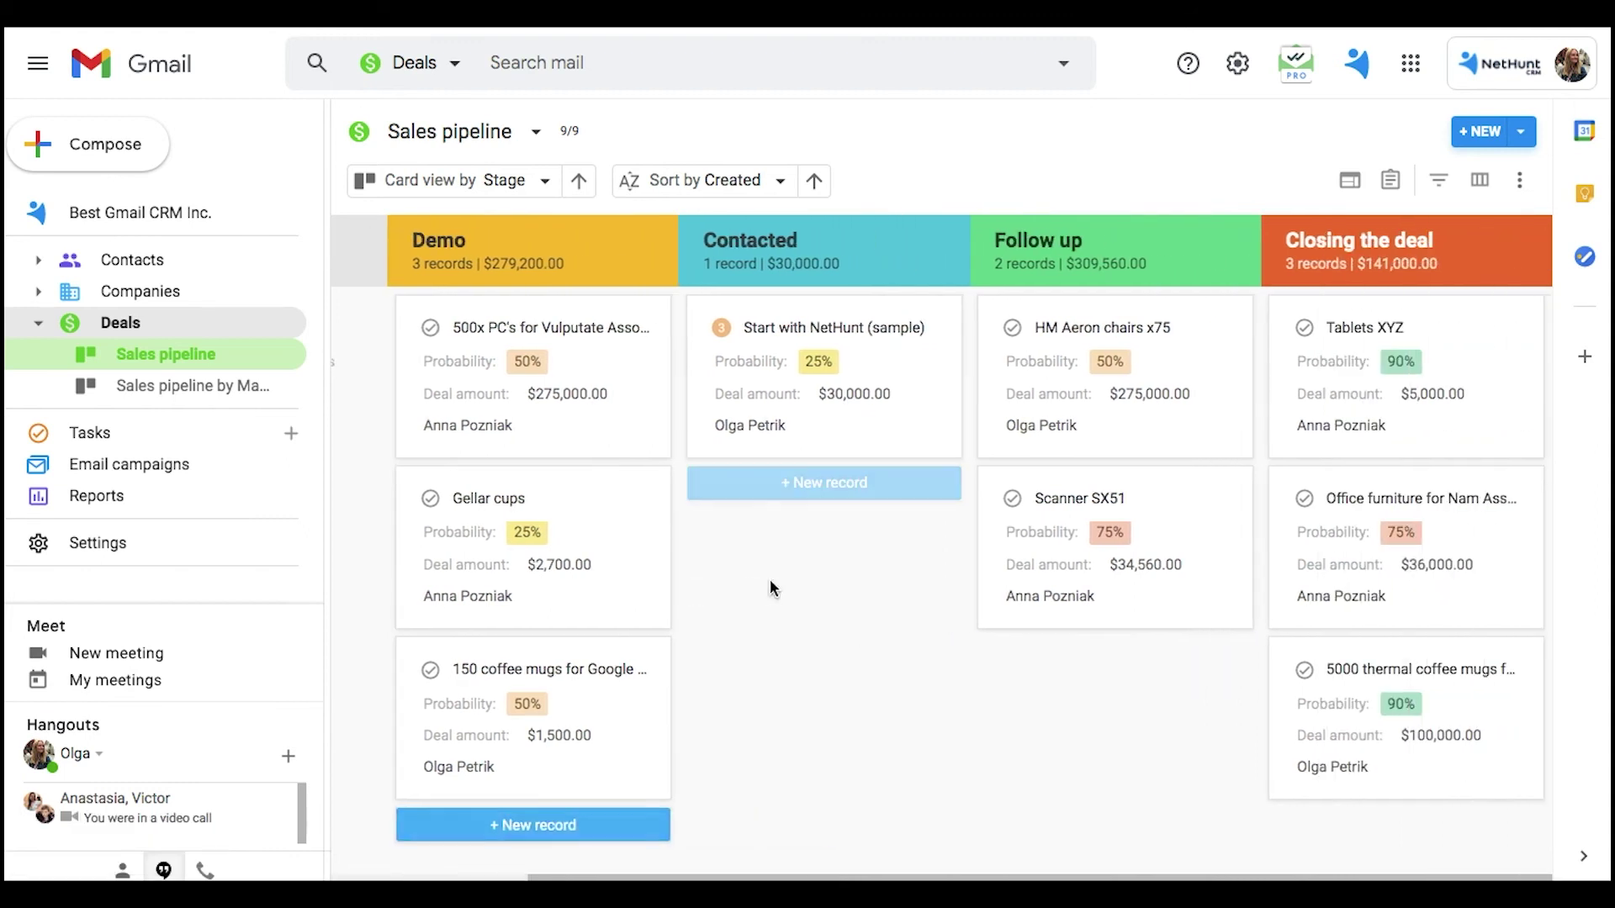
click(145, 325)
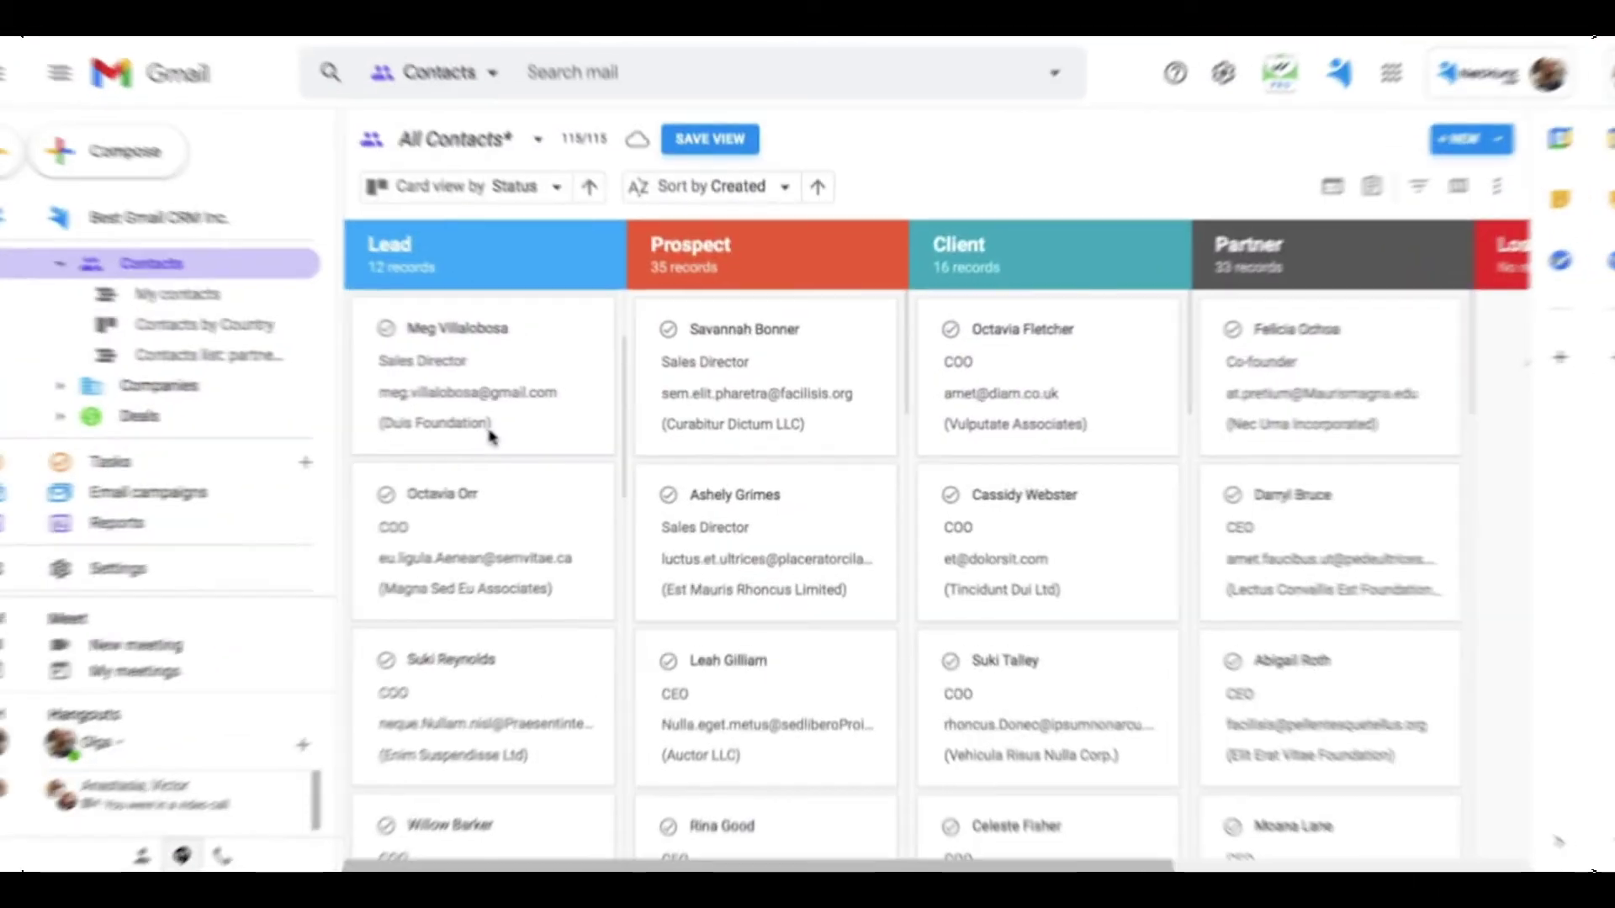
Scroll down through the Lead column of the Status-grouped contacts board
scroll(478, 427, down, 5)
scroll(478, 427, down, 5)
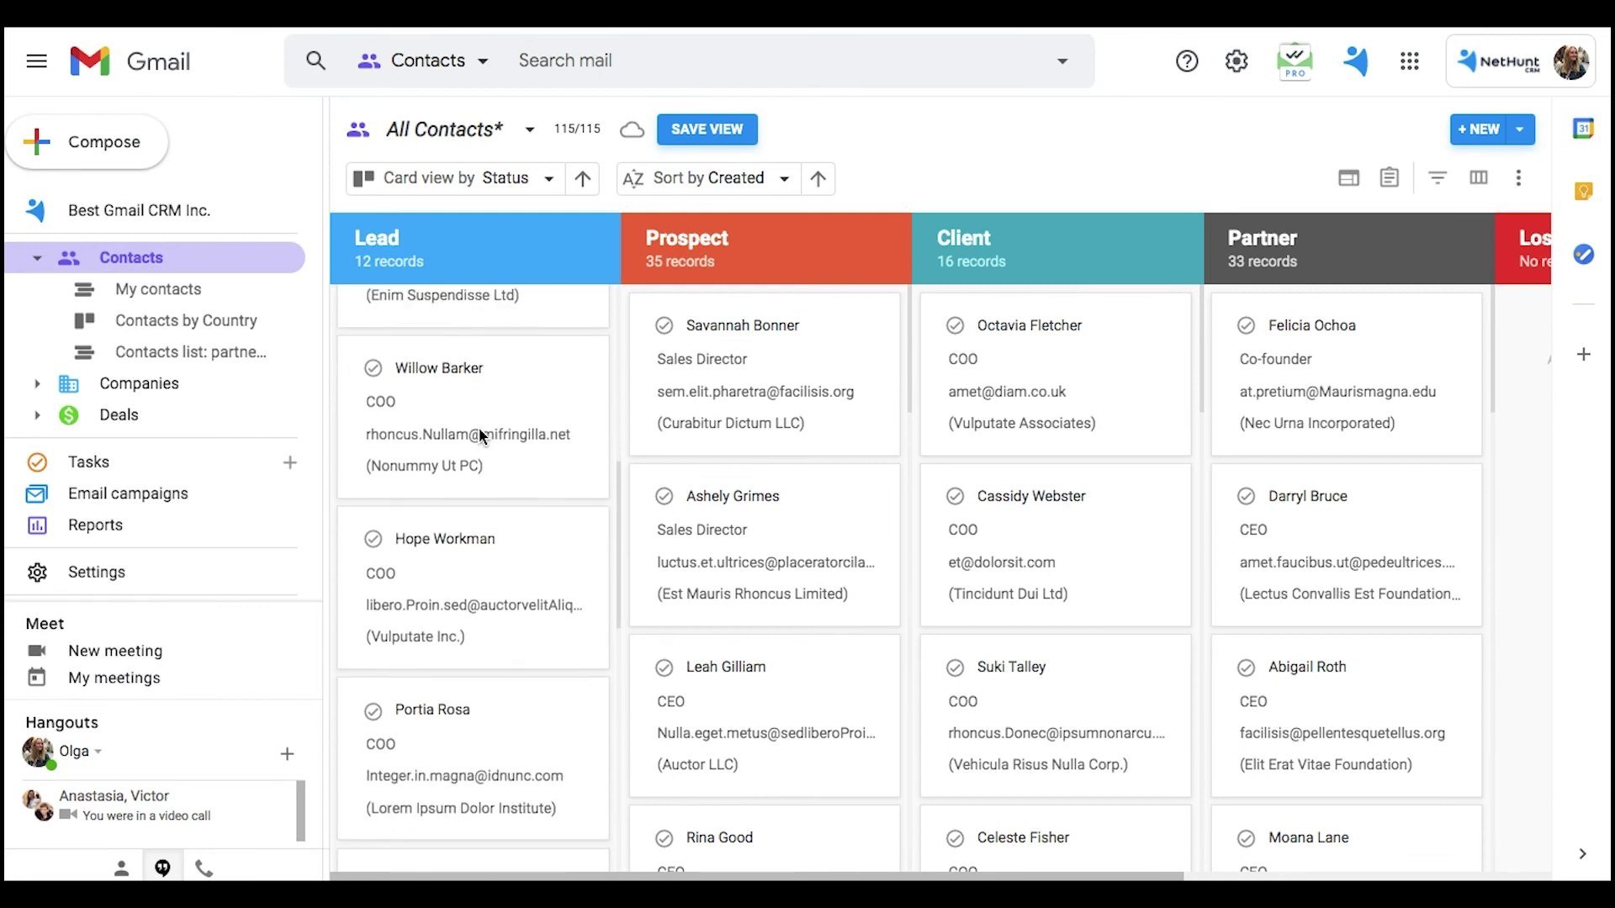
scroll(477, 427, down, 7)
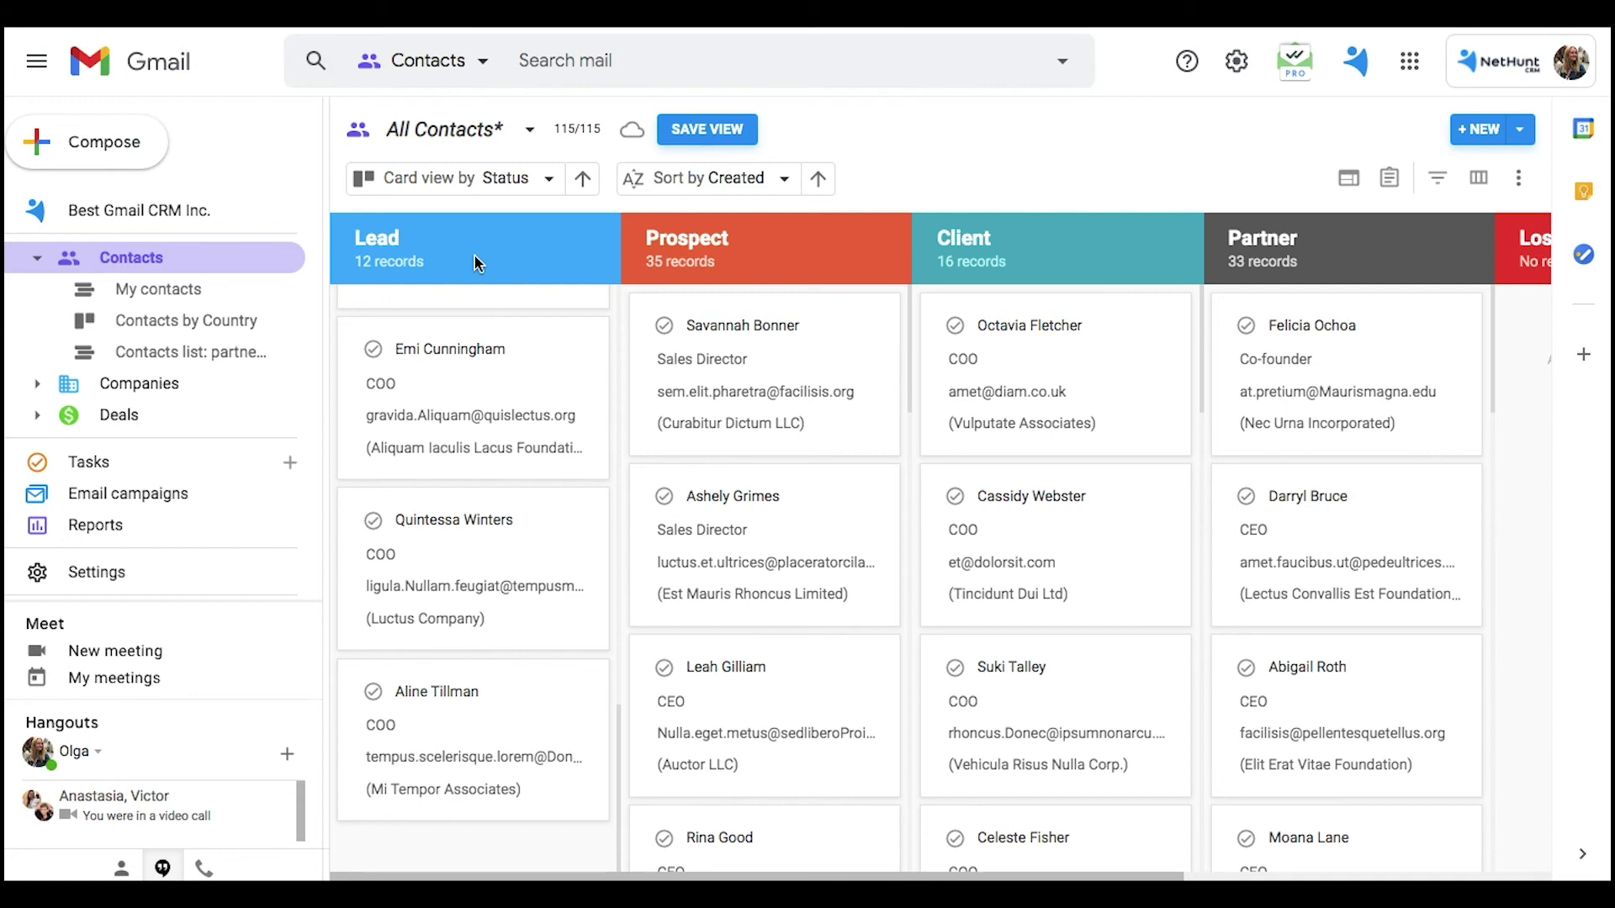
Select all 12 Lead contacts and create the 'Lead nurturing email campaign'
click(595, 238)
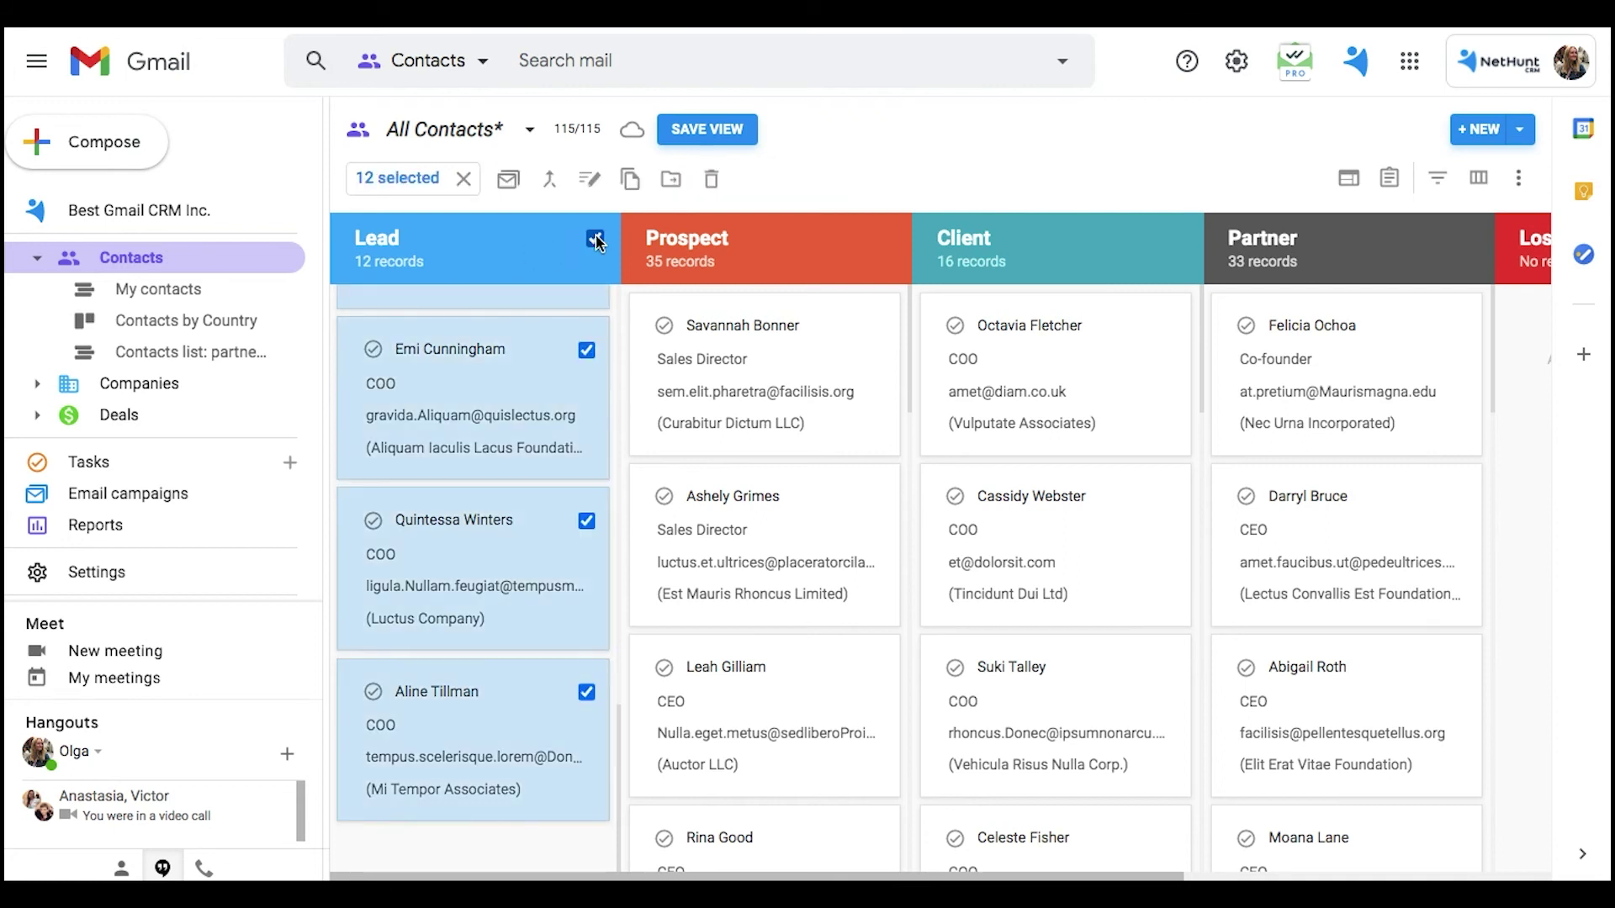
click(508, 182)
text(Lead)
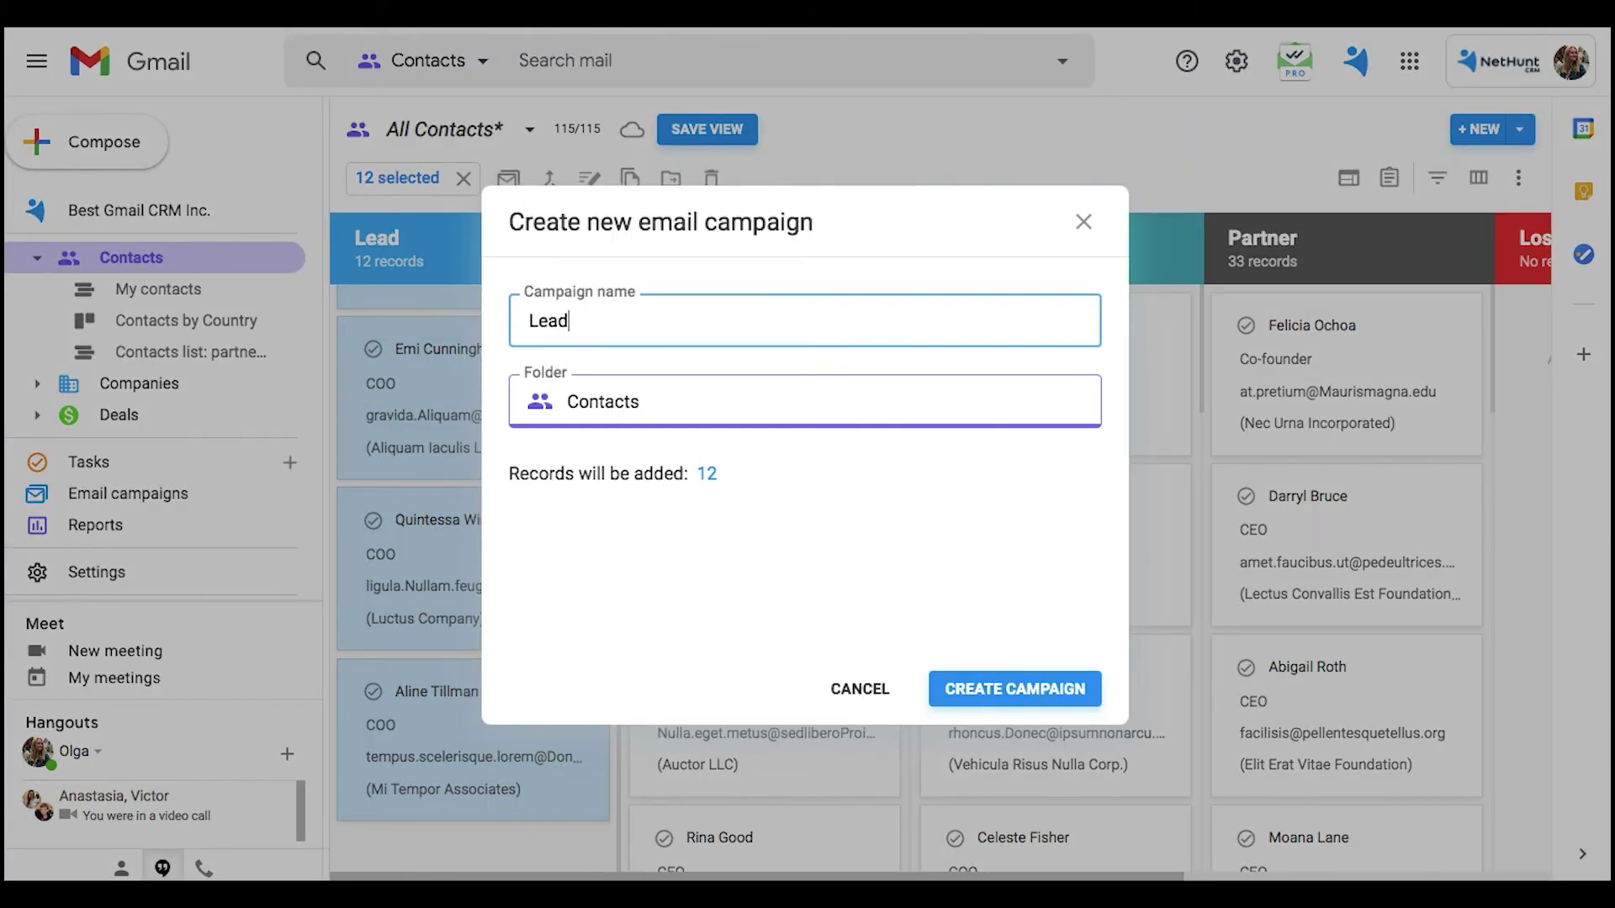
text( nurturing email campaign)
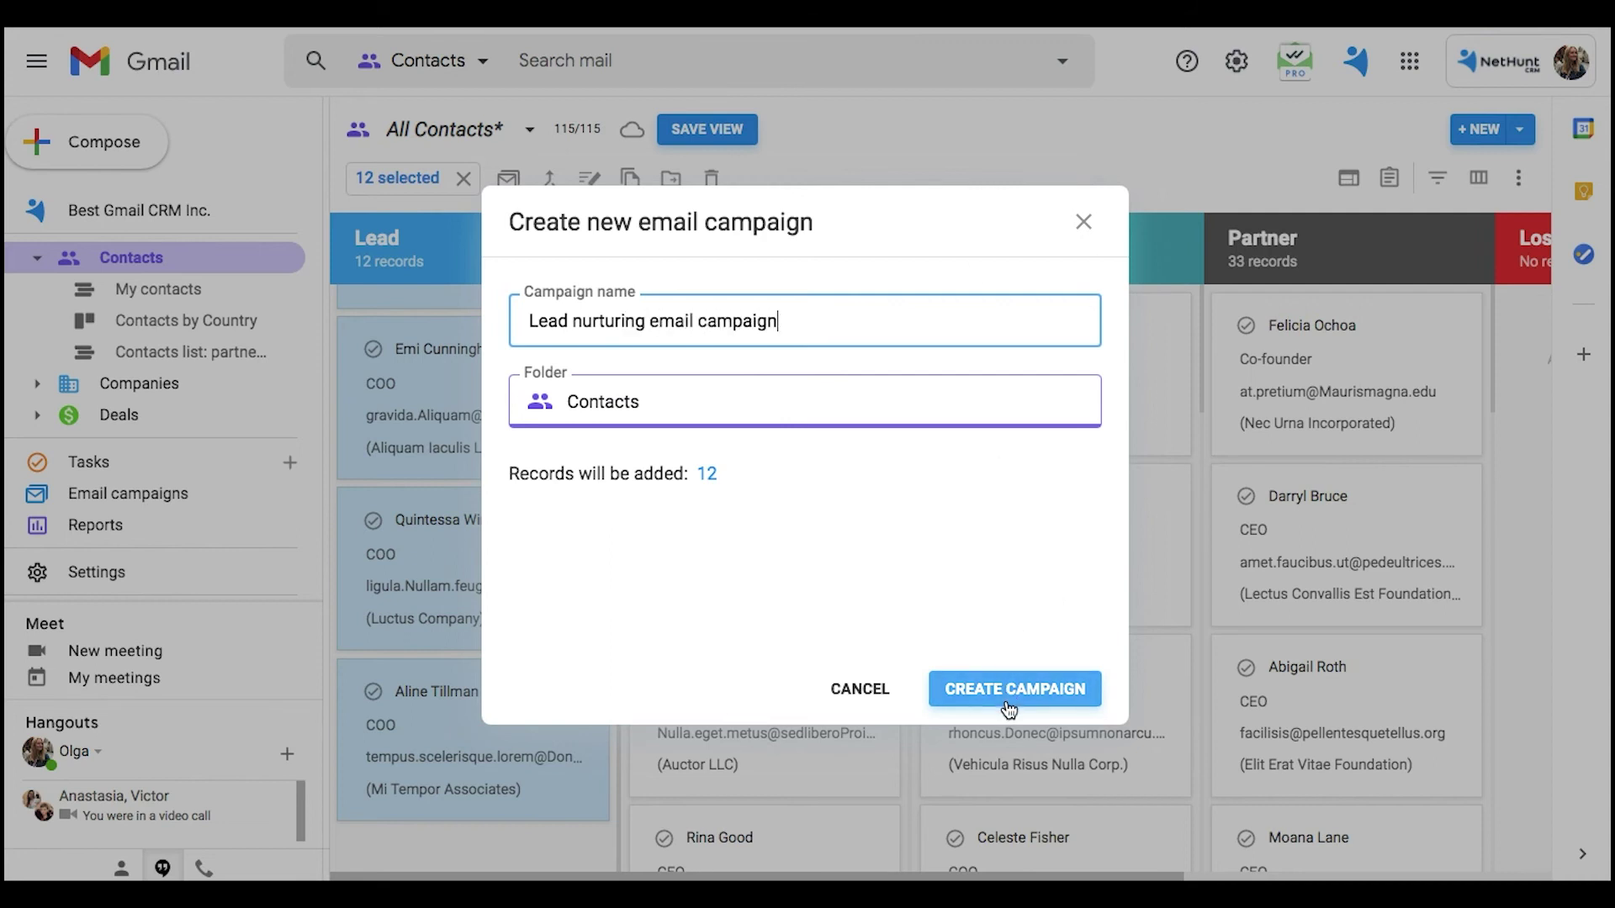
click(1008, 708)
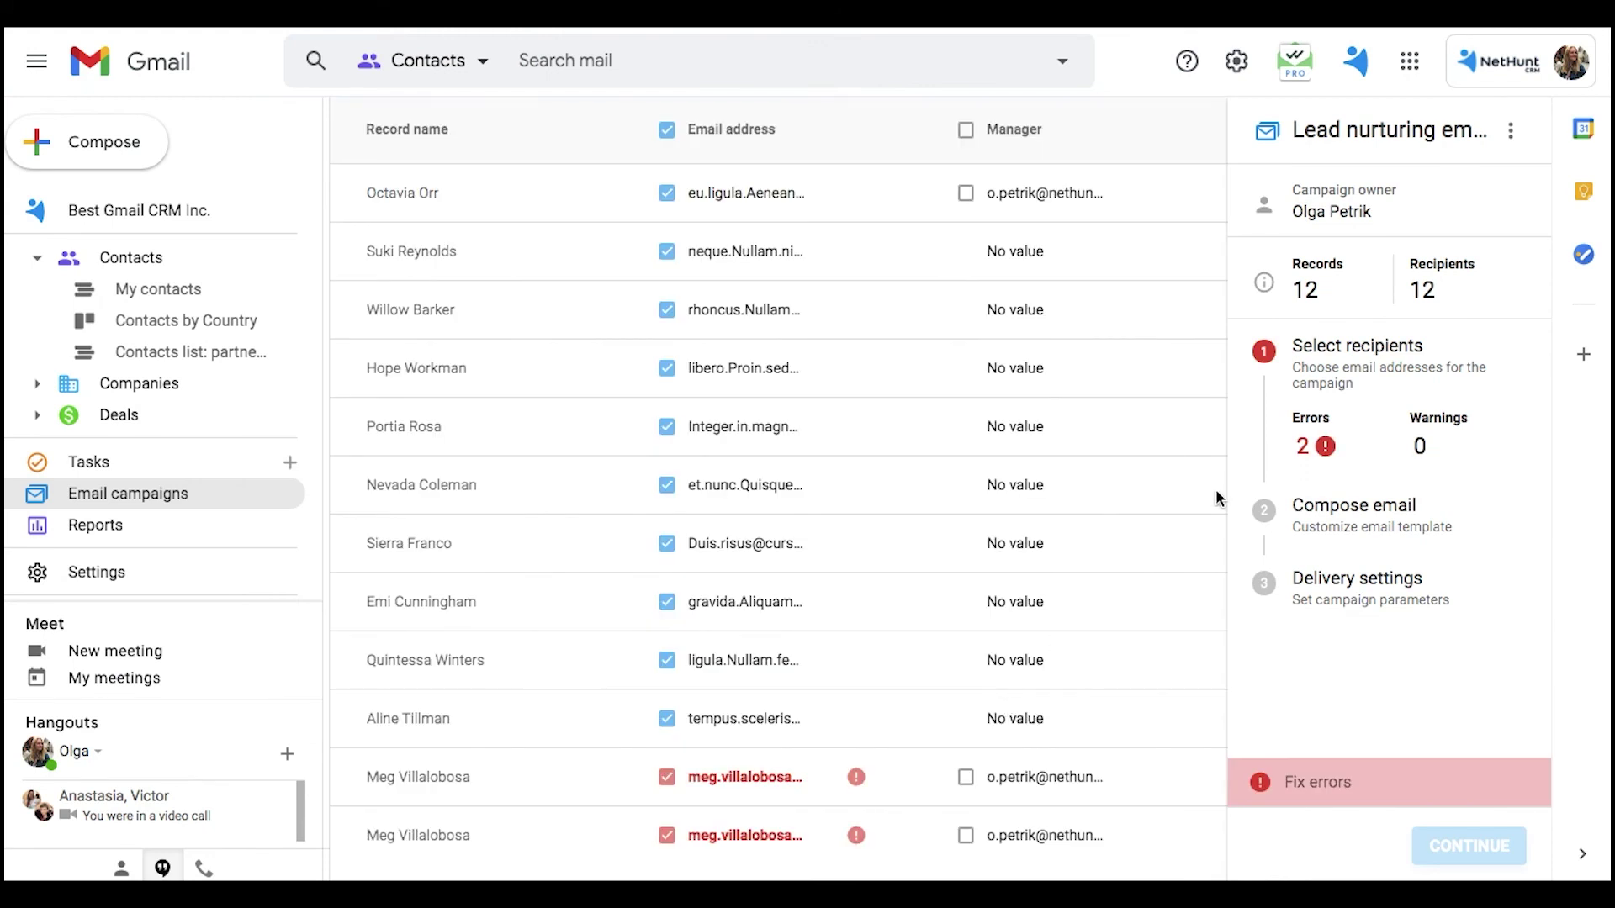
Remove the duplicate recipient, leaving 11, and continue to composing the email
click(1324, 446)
click(1247, 404)
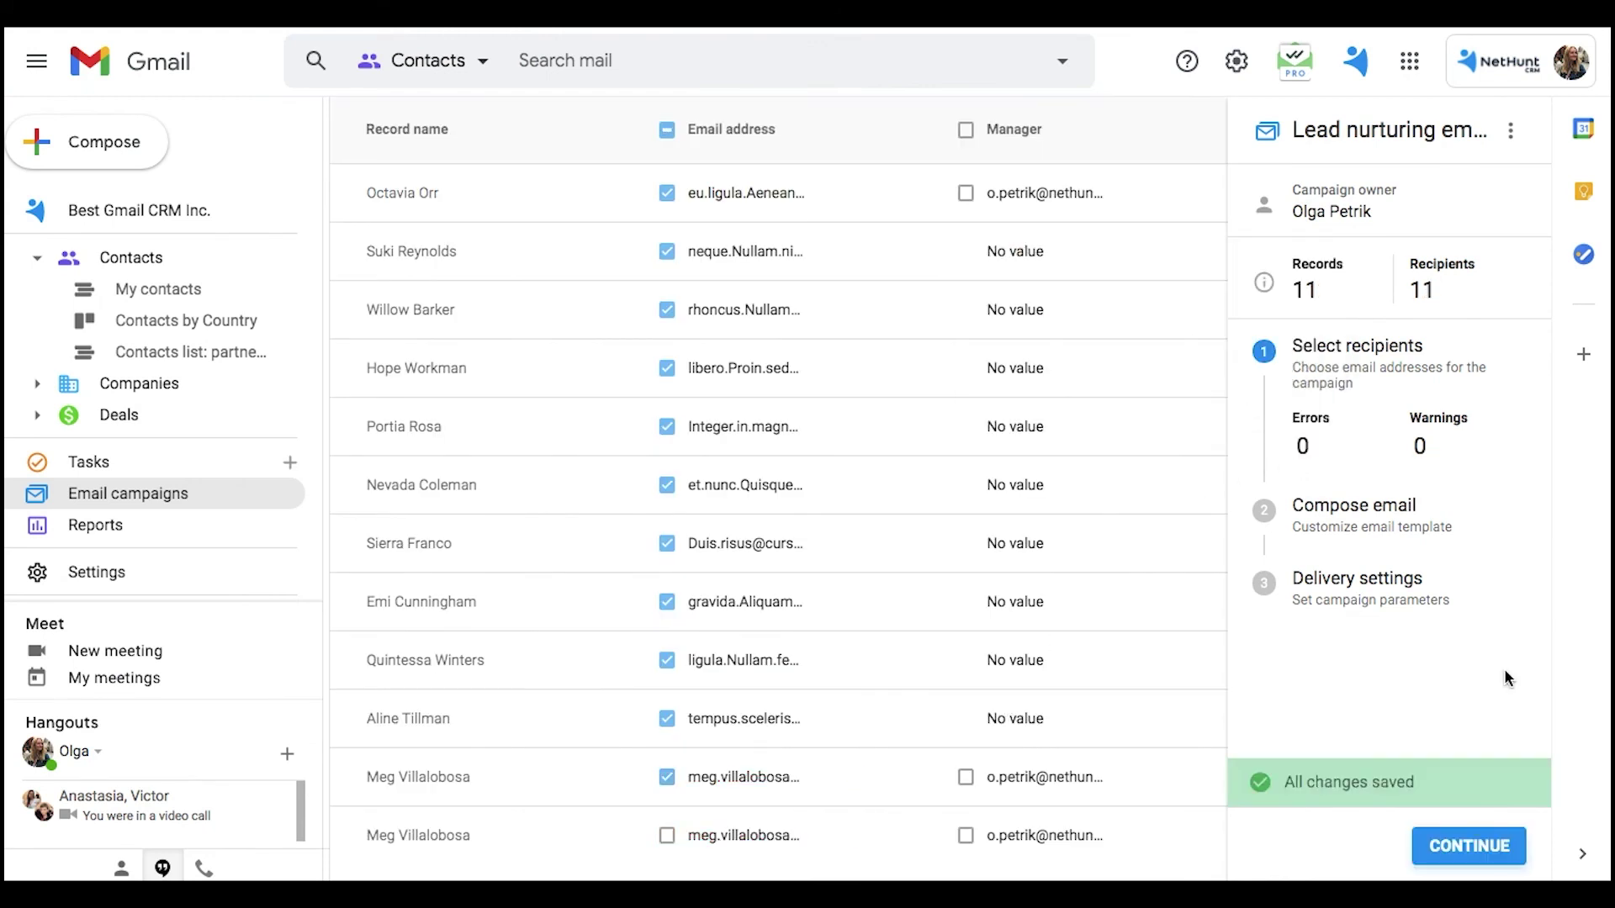
click(1465, 845)
click(412, 263)
Enter the subject 'Offer ends tonight!' and paste the prepared email text into the body
text(Offe)
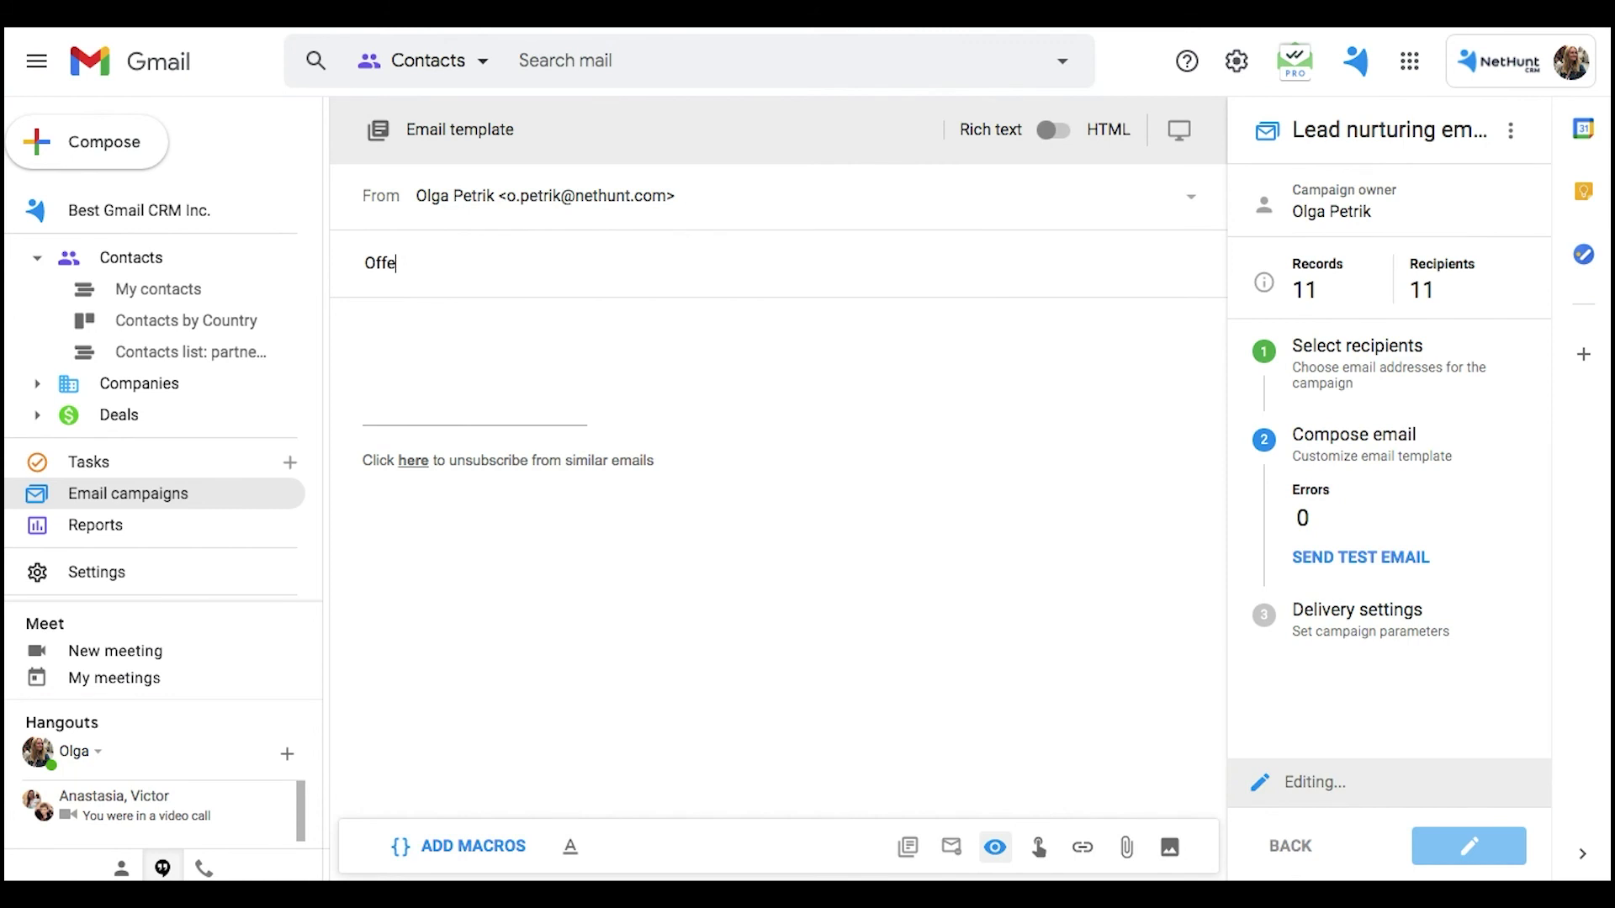
click(415, 314)
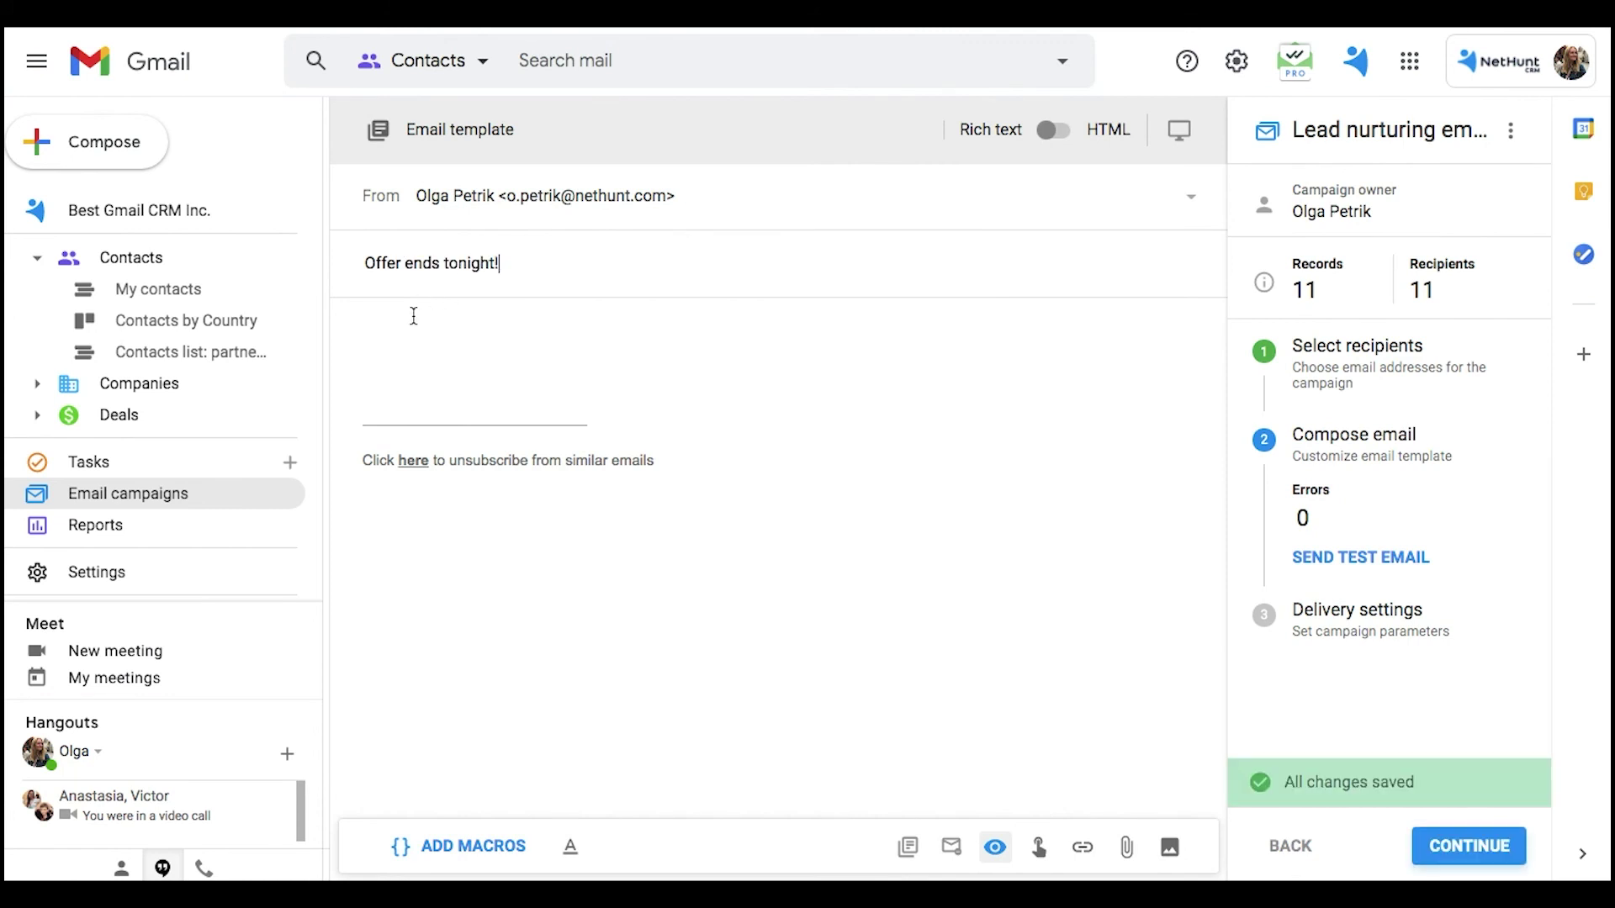
text(Evening [Name]!  Just a quick one from me, I’m rushed off my feet right now.  Regarding my last email, that 50% discount for the Mega Biscuit Bundle ends tonight.  Grab yours while you can, I don’t want you to miss out.   They’re selling like hot… biscuits!  All the best,  Brian Potter CEO & Founder Phoenix Biscuits)
Replace the [Name] placeholder with a First name macro, left empty when no name exists
drag(474, 343, 421, 342)
key(BackSpace)
key(BackSpace)
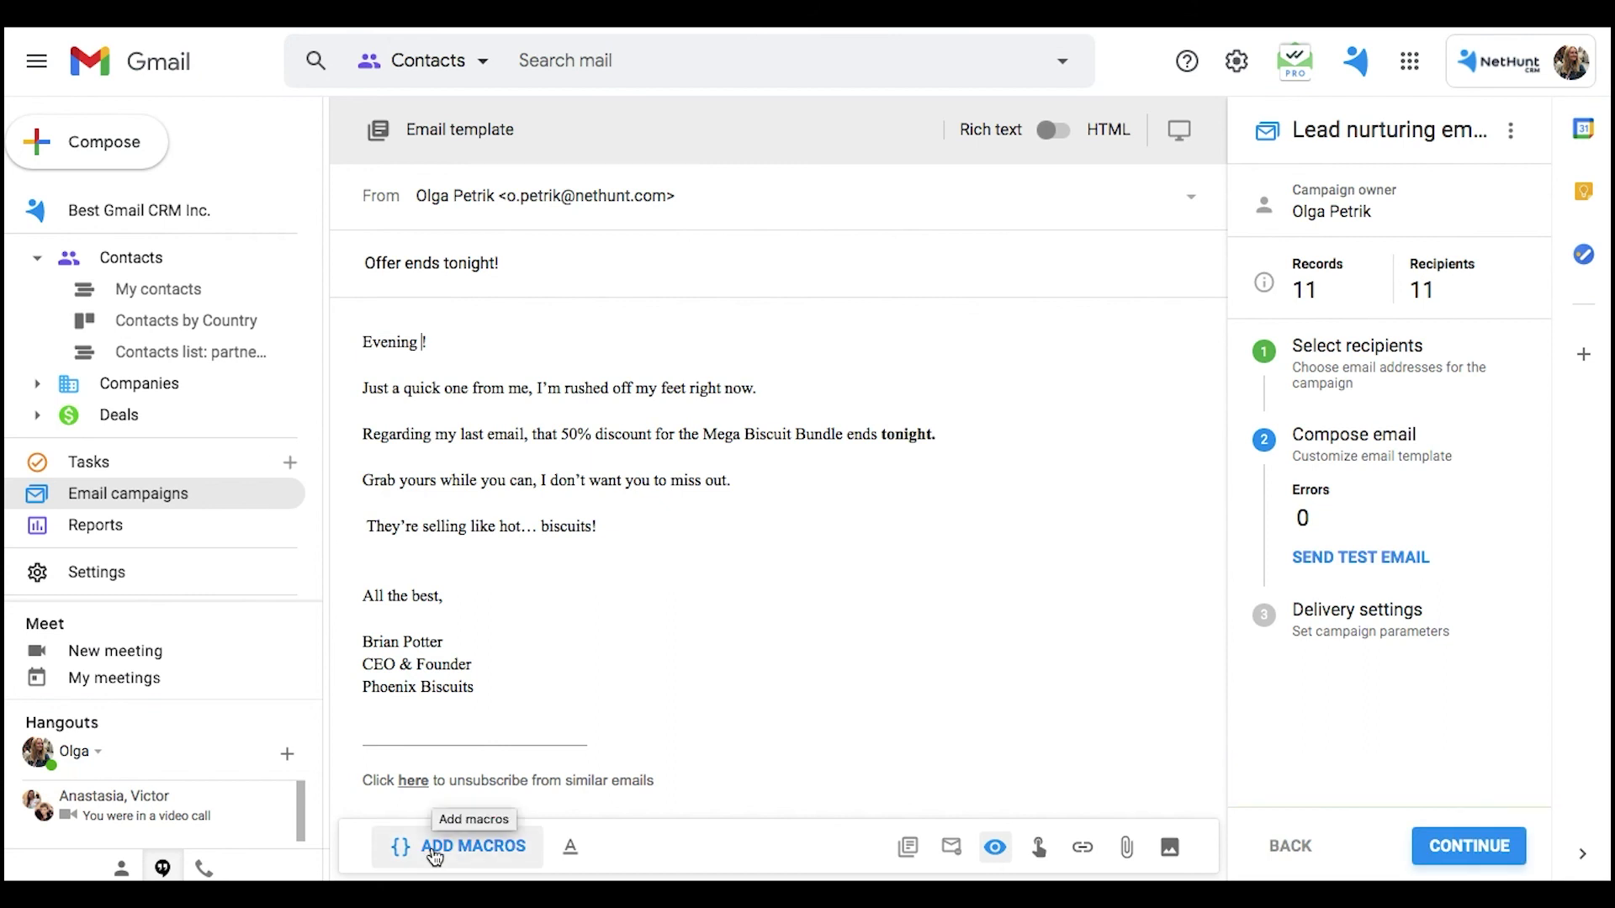
click(434, 849)
click(436, 677)
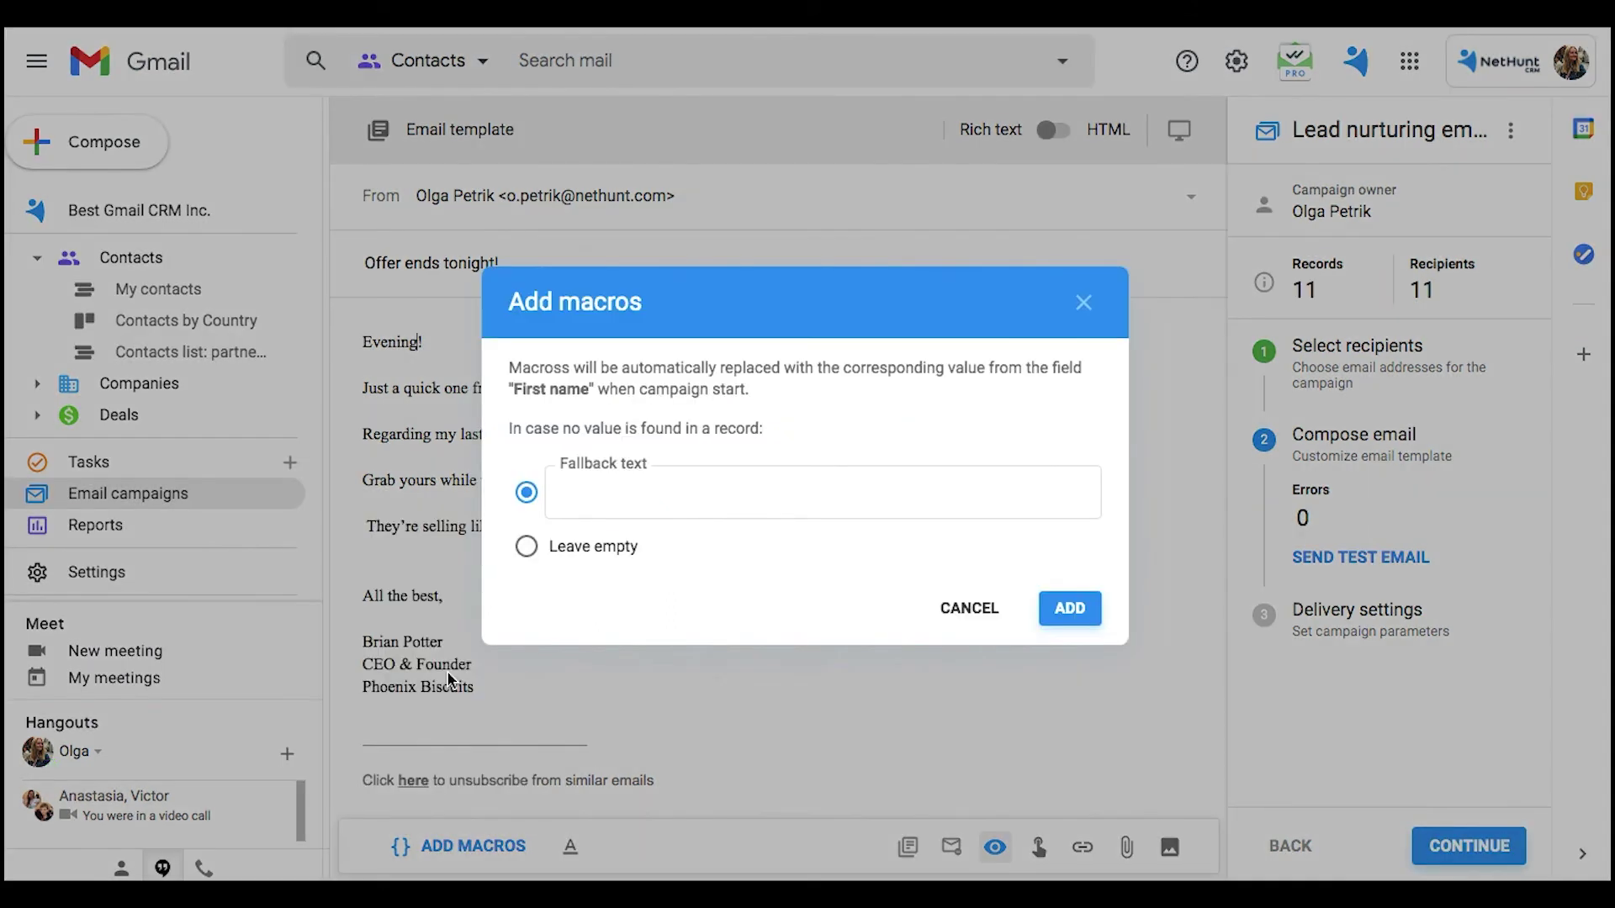
click(590, 547)
click(1076, 609)
click(439, 343)
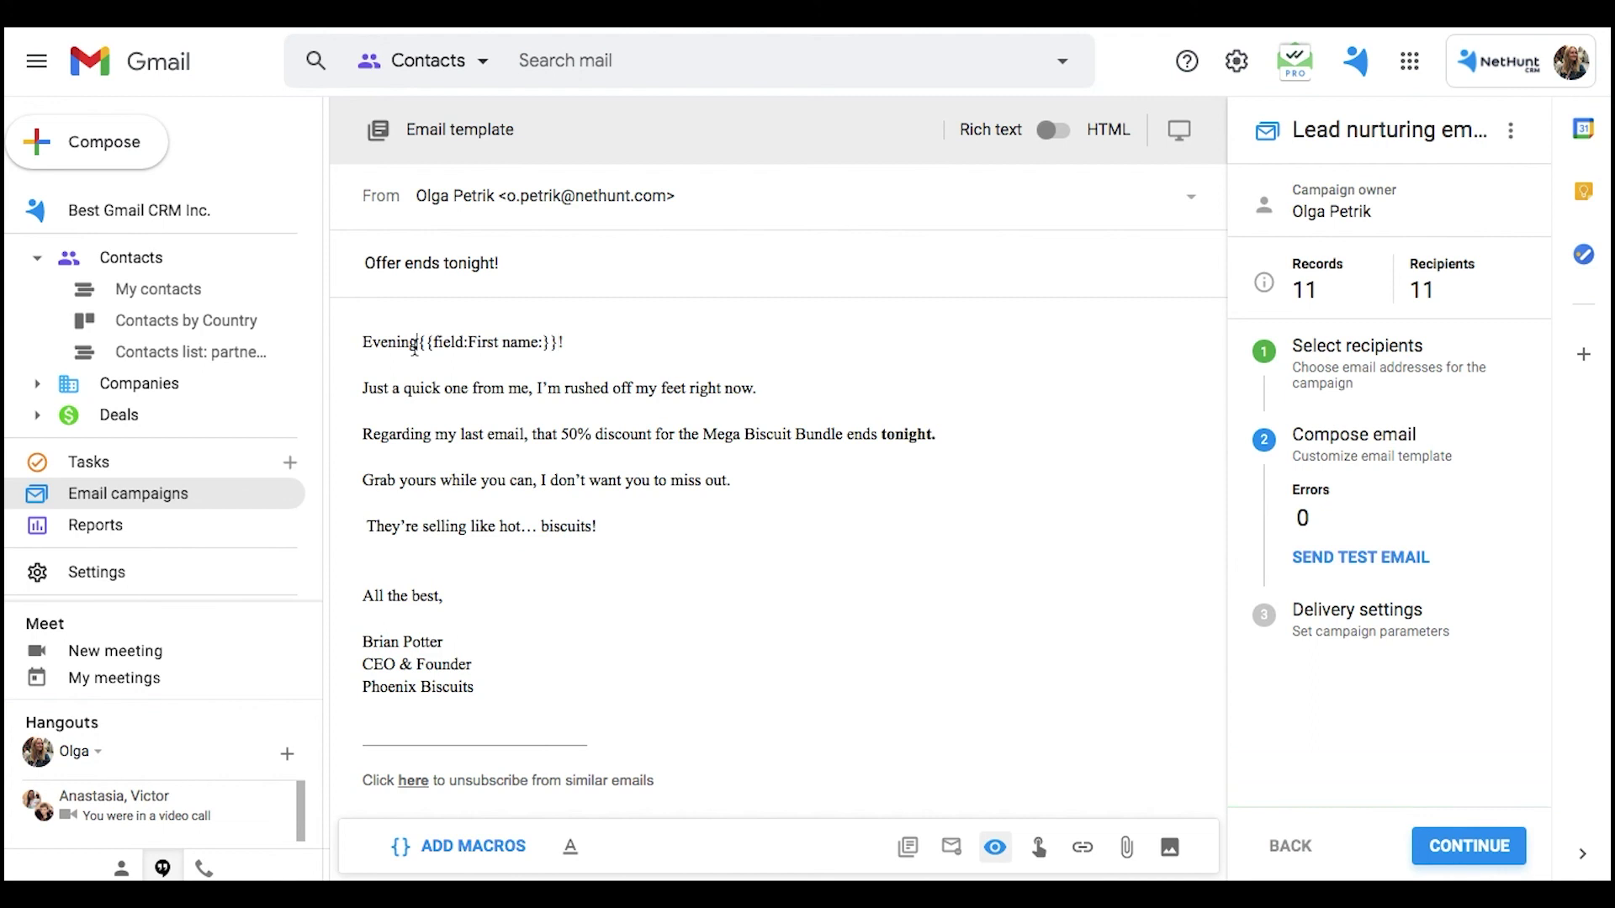
Preview the personalised email for the next three recipients and confirm emails send via Gmail
click(1452, 846)
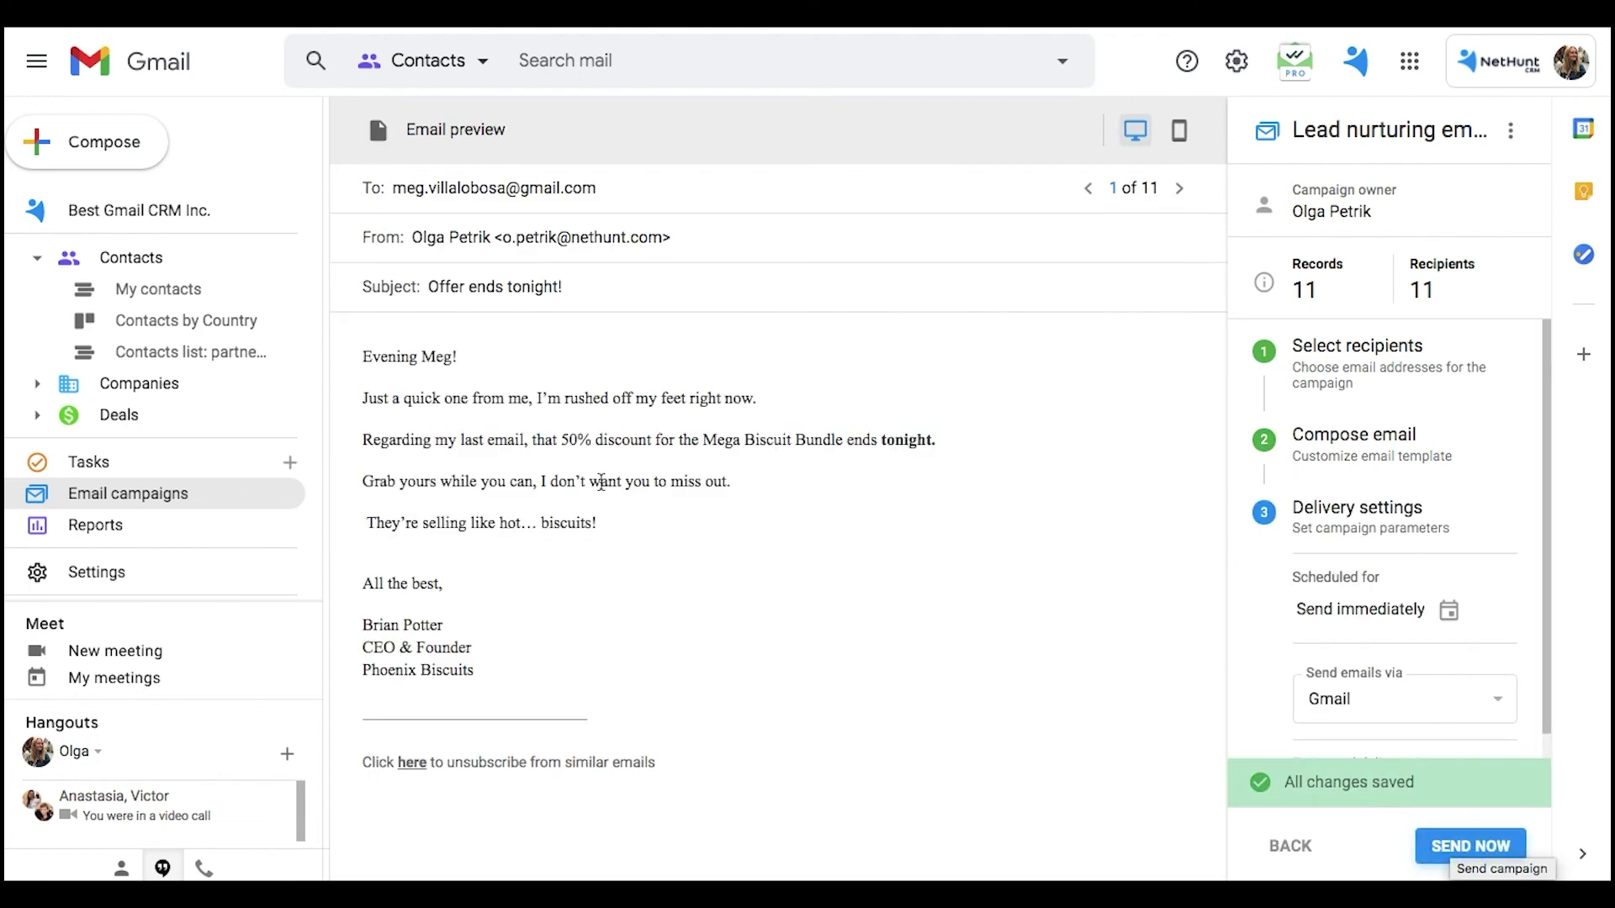
click(1179, 192)
click(1179, 192)
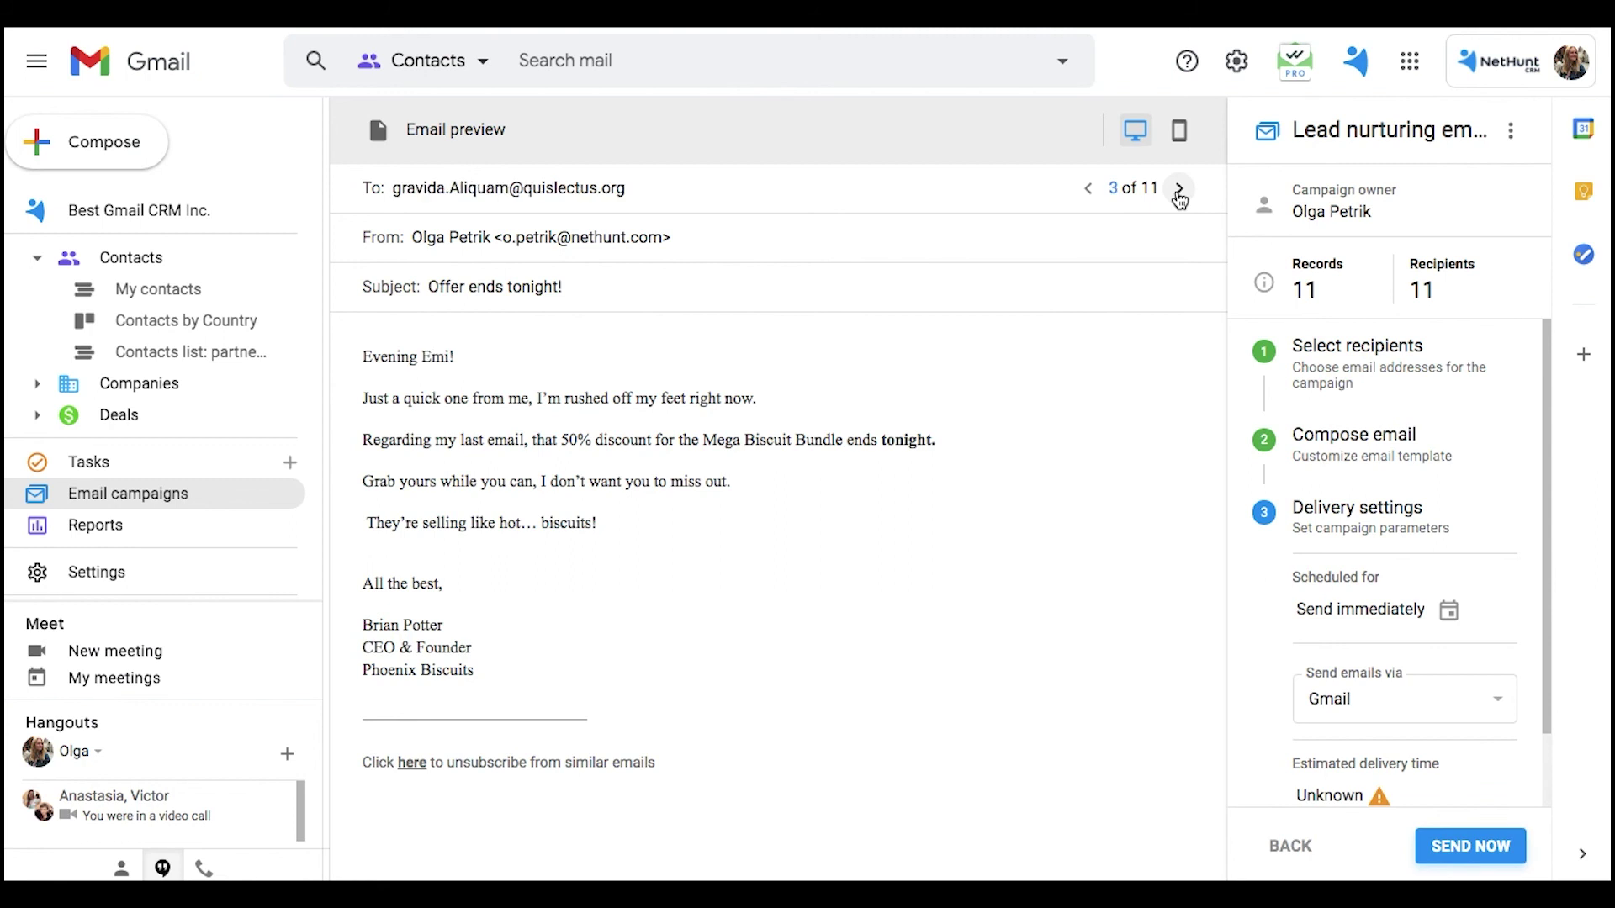
click(1179, 192)
scroll(1430, 782, down, 1)
click(1467, 616)
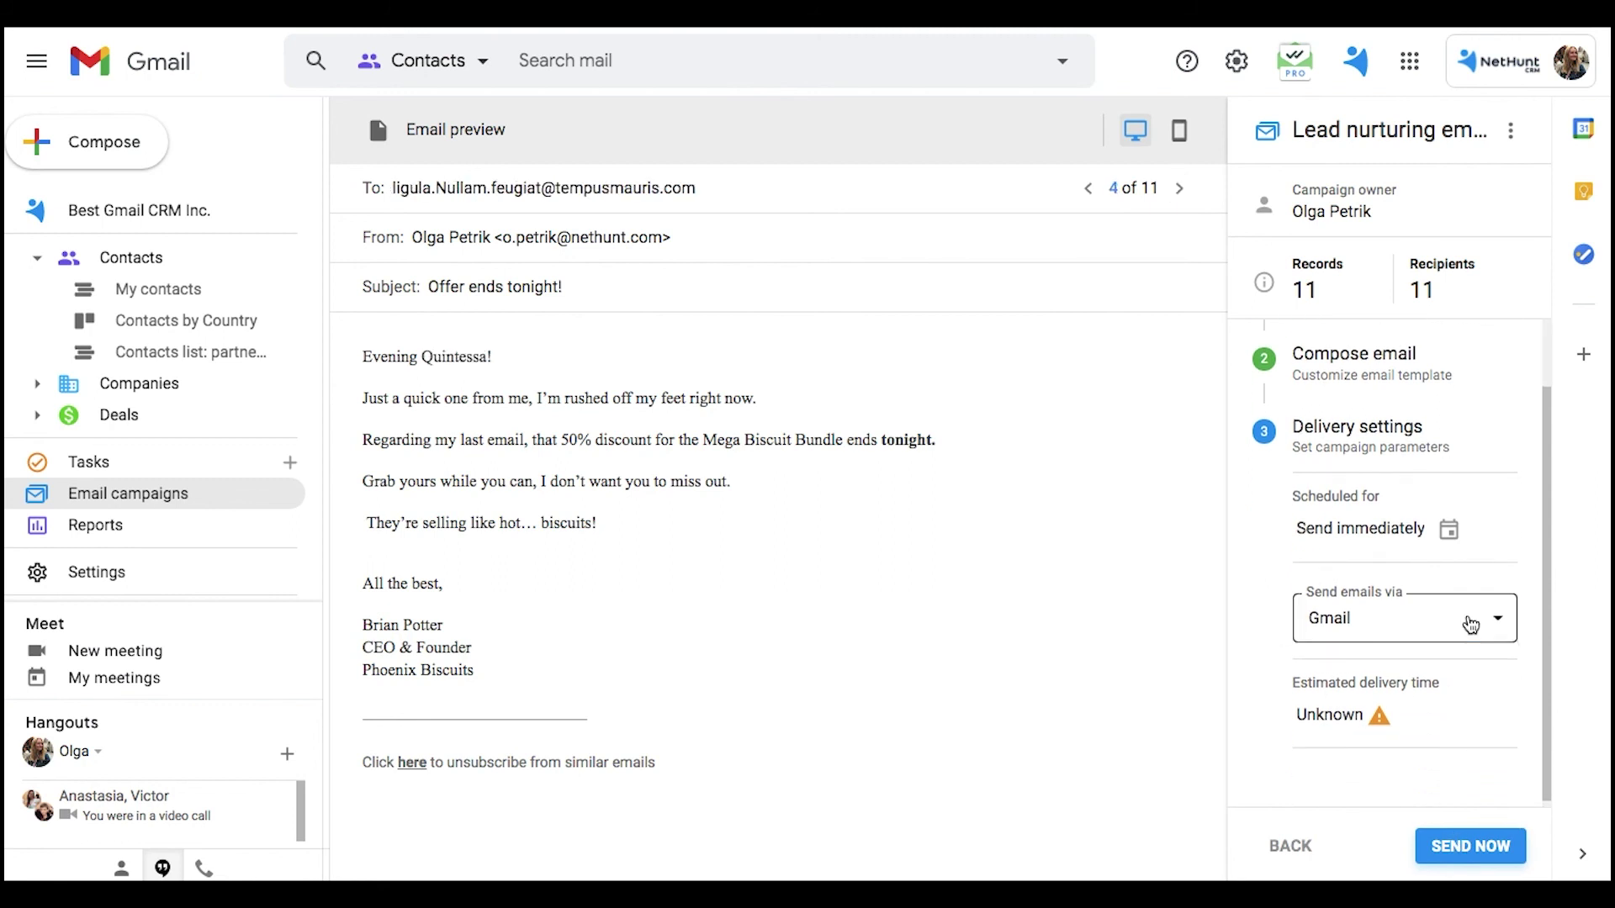